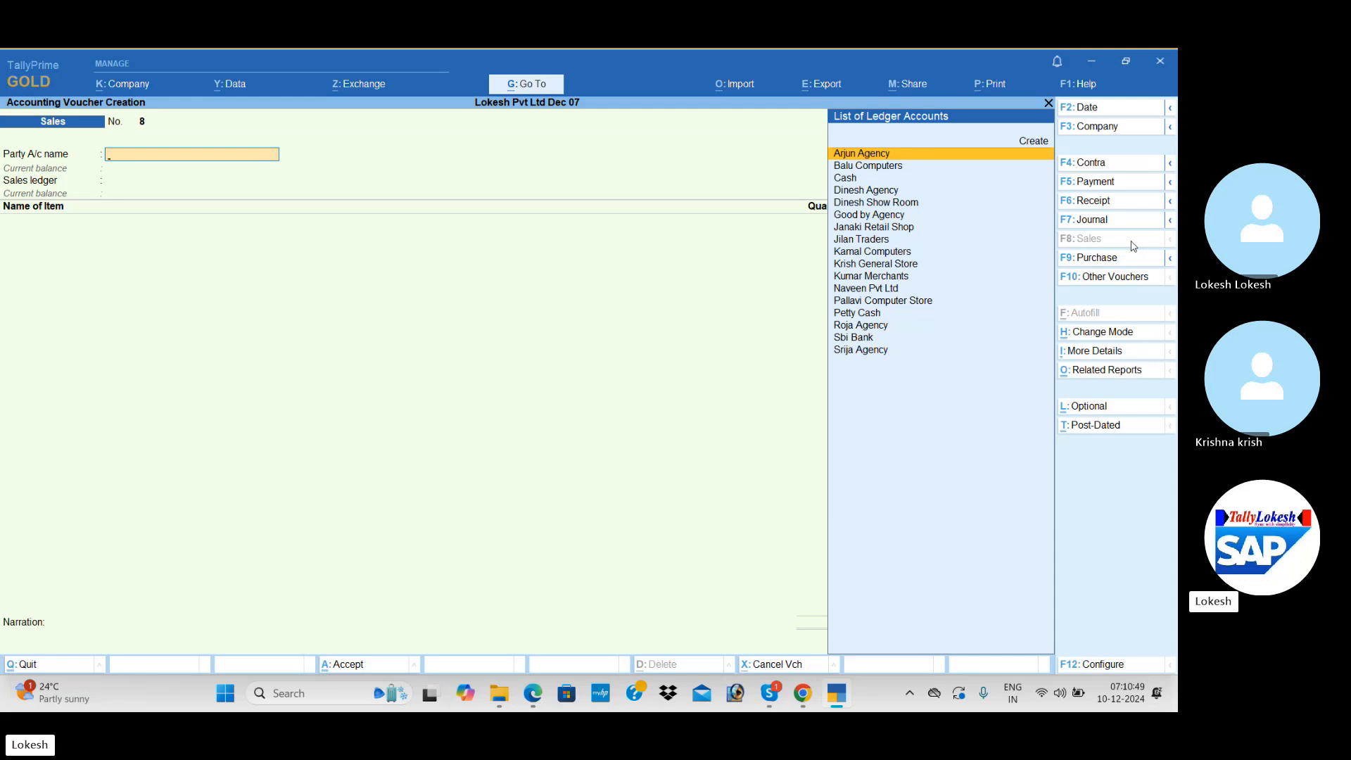
# - Create a new party ledger named Krish Traders under the Sundry Debtors group from the sales voucher
pyautogui.write('Ja')
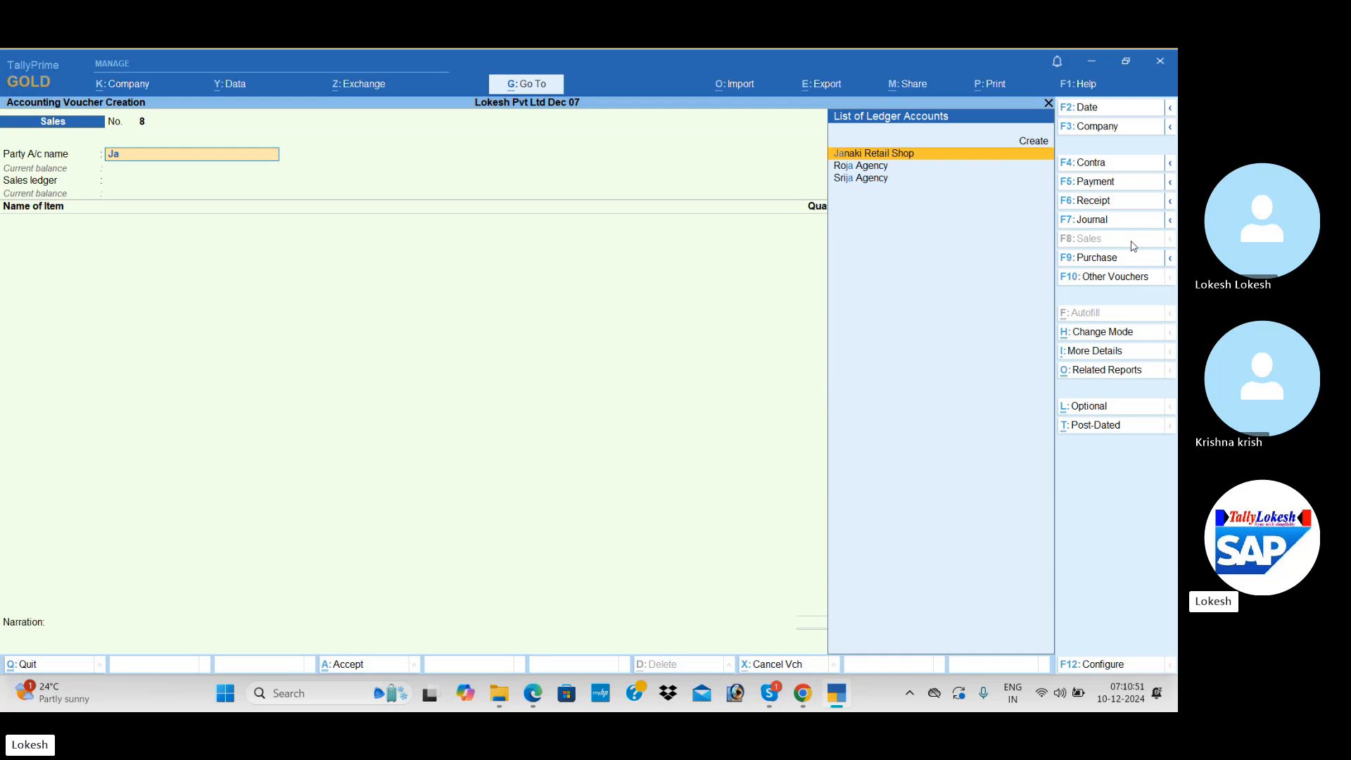
pyautogui.hotkey('alt', 'c')
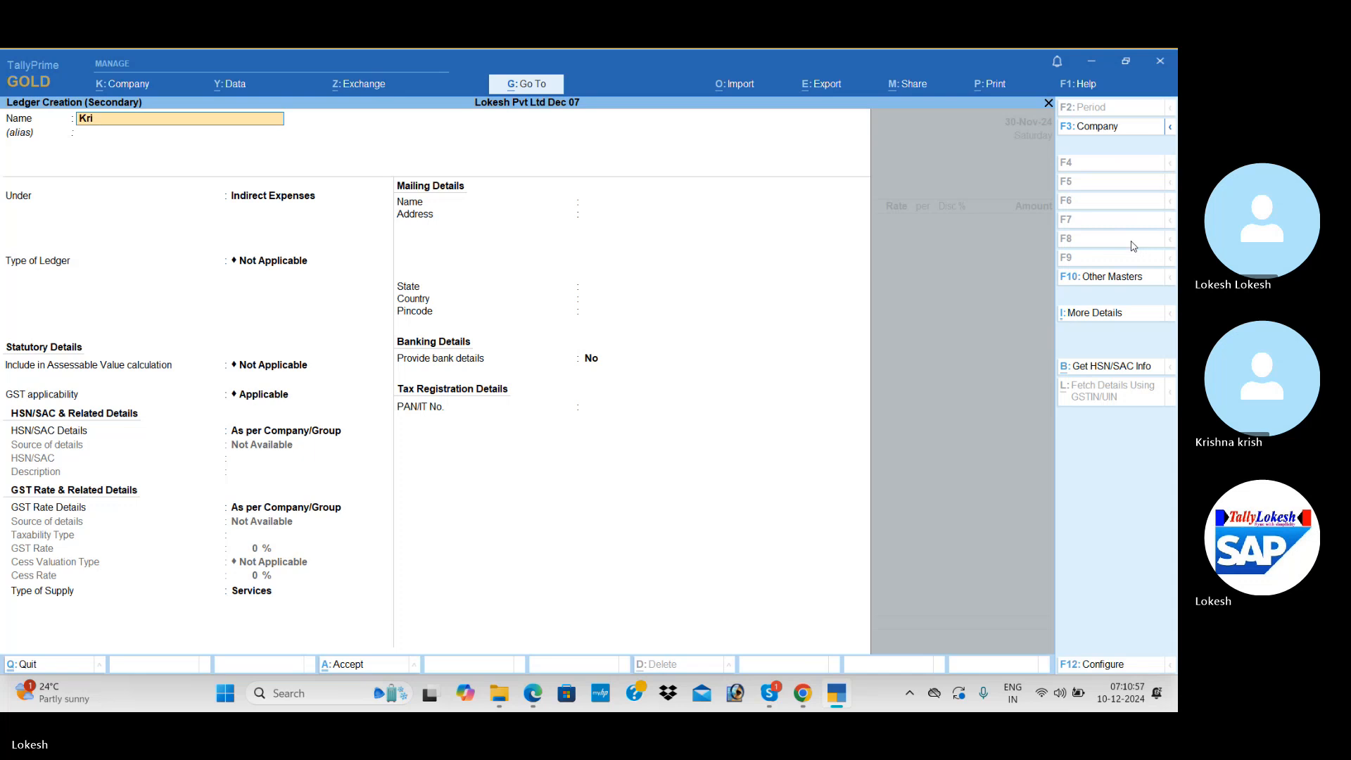
pyautogui.write('Krish traders')
pyautogui.press('Return')
pyautogui.write('Sun')
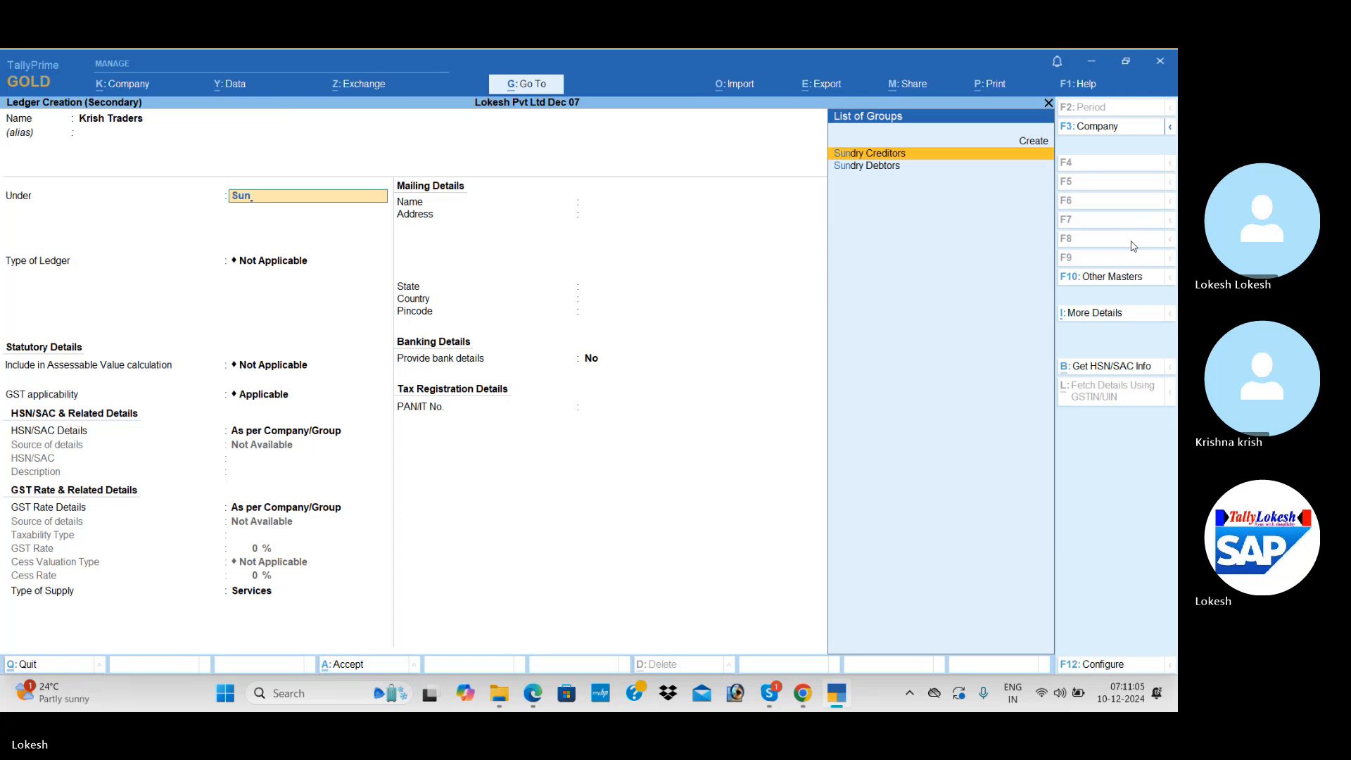
pyautogui.press('Down')
pyautogui.press('Return')
pyautogui.press('Return')
pyautogui.press('Return')
pyautogui.press('Return')
pyautogui.press('Return')
pyautogui.press('Return')
pyautogui.press('Return')
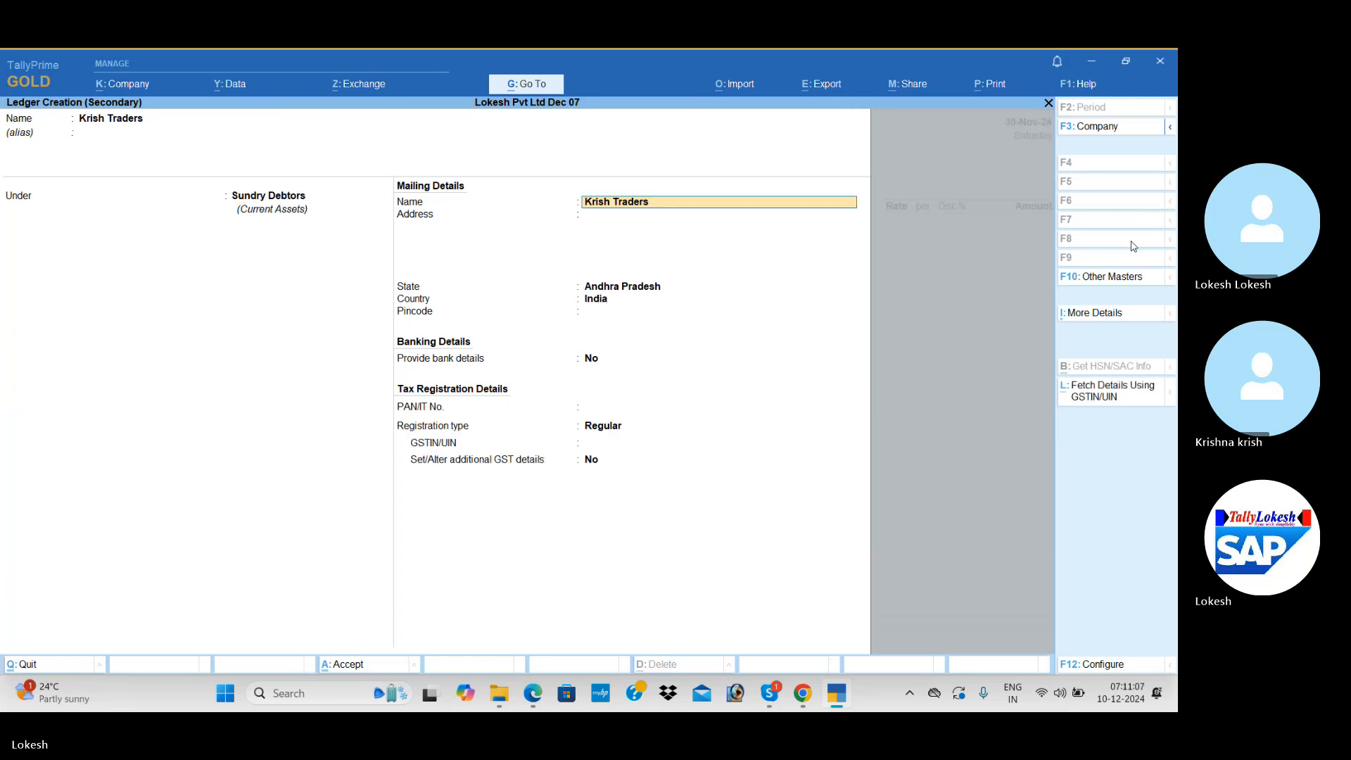
# - Keep the default mailing and Regular tax registration details, save the ledger, and use it as the voucher's party
pyautogui.press('Return')
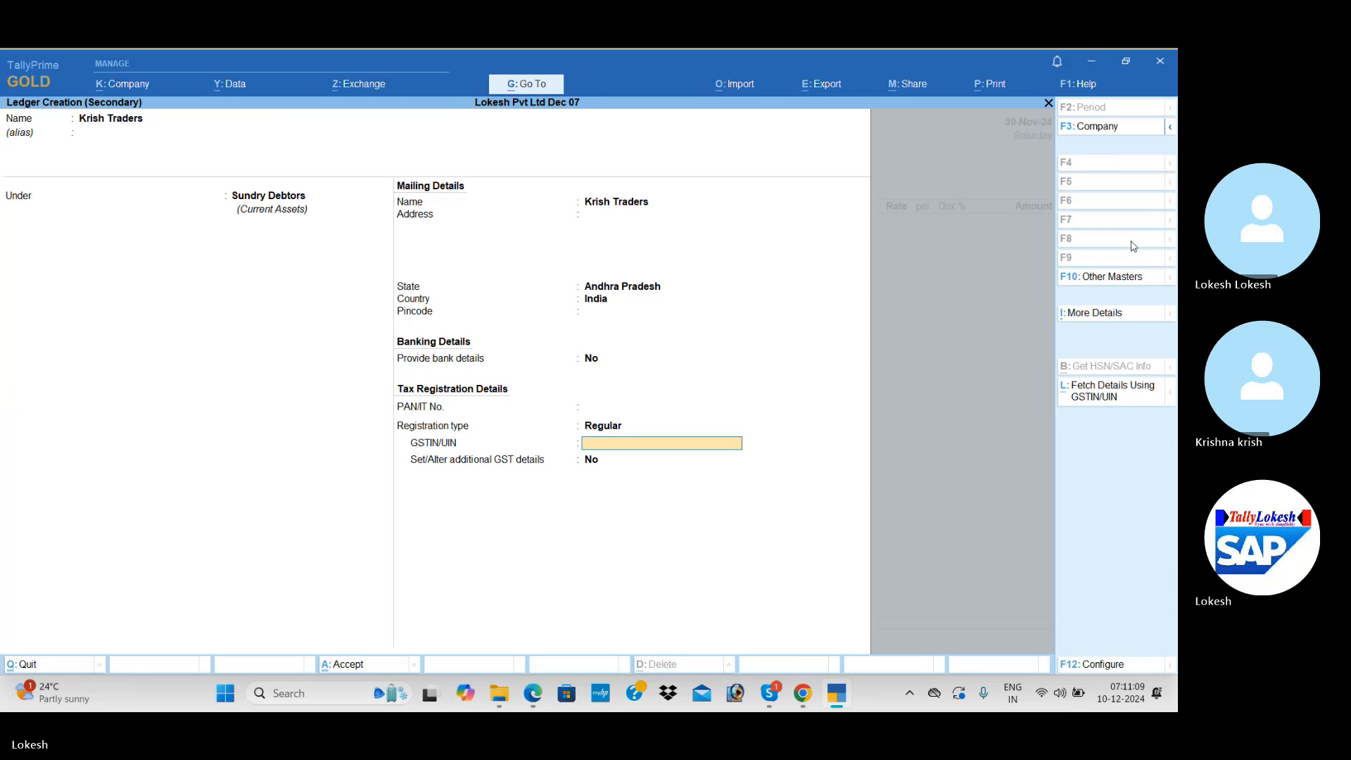
pyautogui.press('Return')
pyautogui.press('Return')
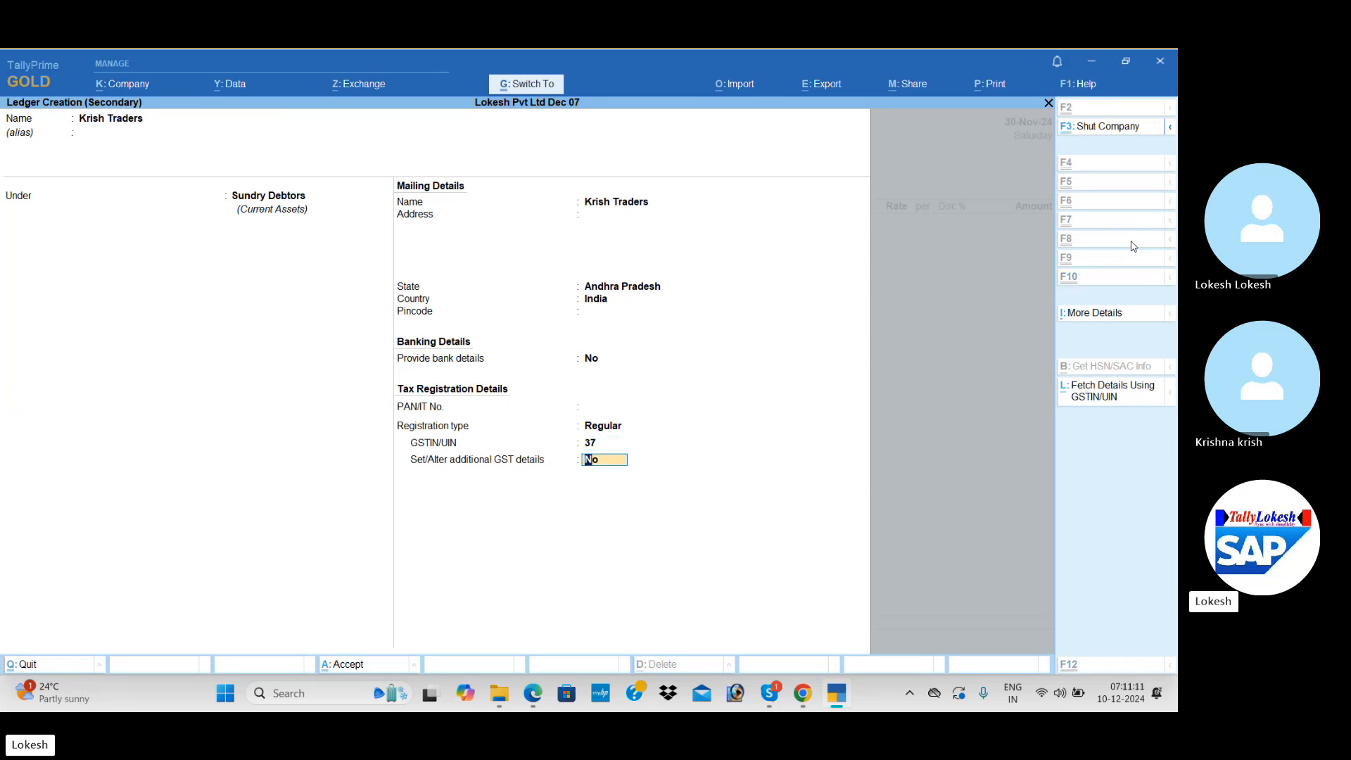
pyautogui.hotkey('ctrl', 'a')
pyautogui.hotkey('ctrl', 'a')
pyautogui.hotkey('ctrl', 'a')
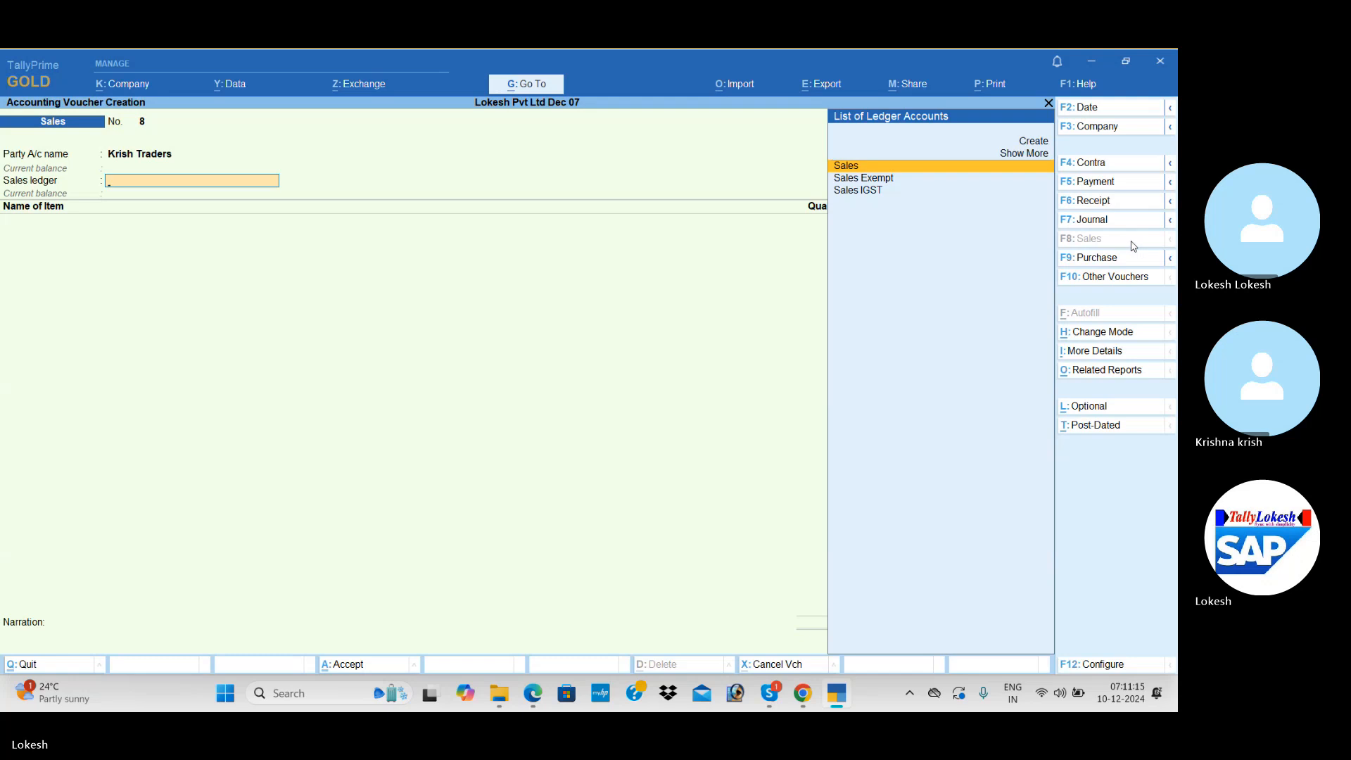
# - Choose the Sales ledger and add 1 nos of Apple Mack Book at a rate of 500
pyautogui.press('Return')
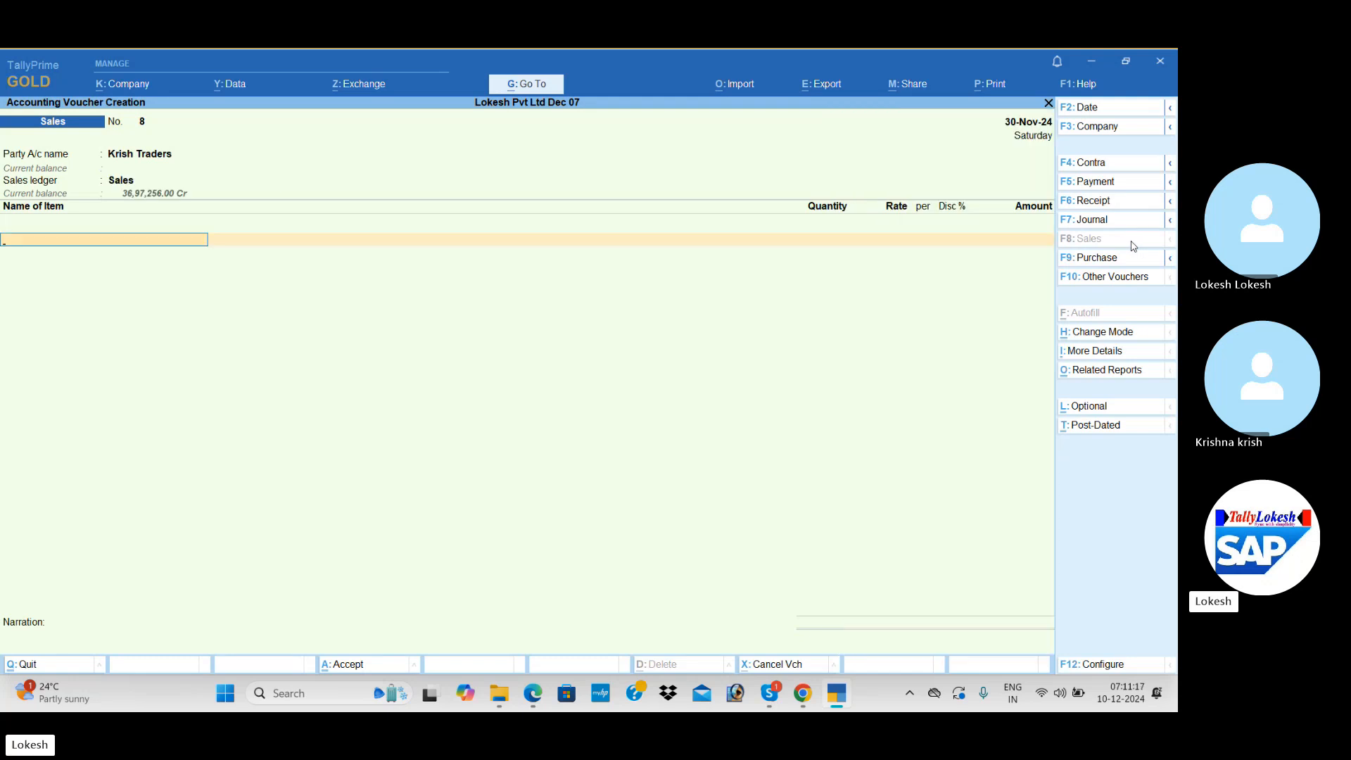
pyautogui.press('Down')
pyautogui.press('Return')
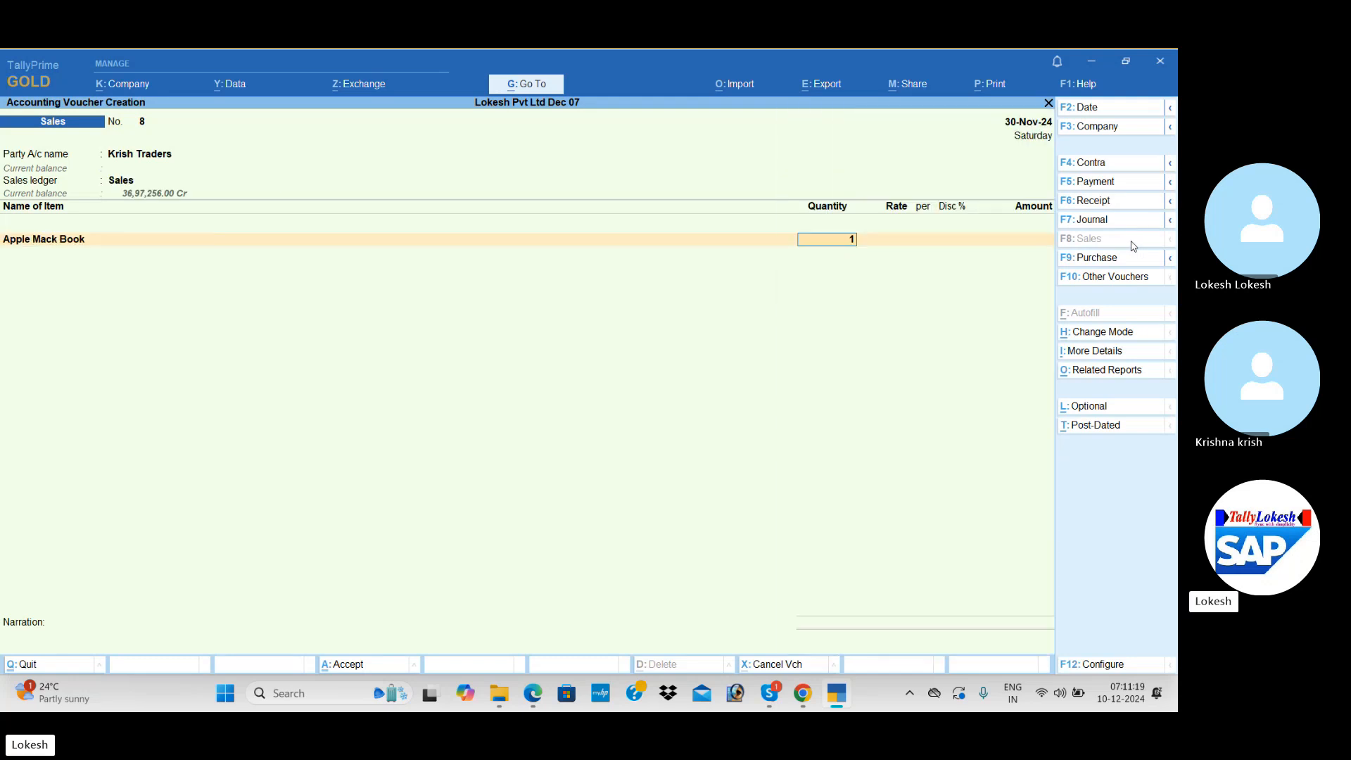
pyautogui.press('Return')
pyautogui.write('500')
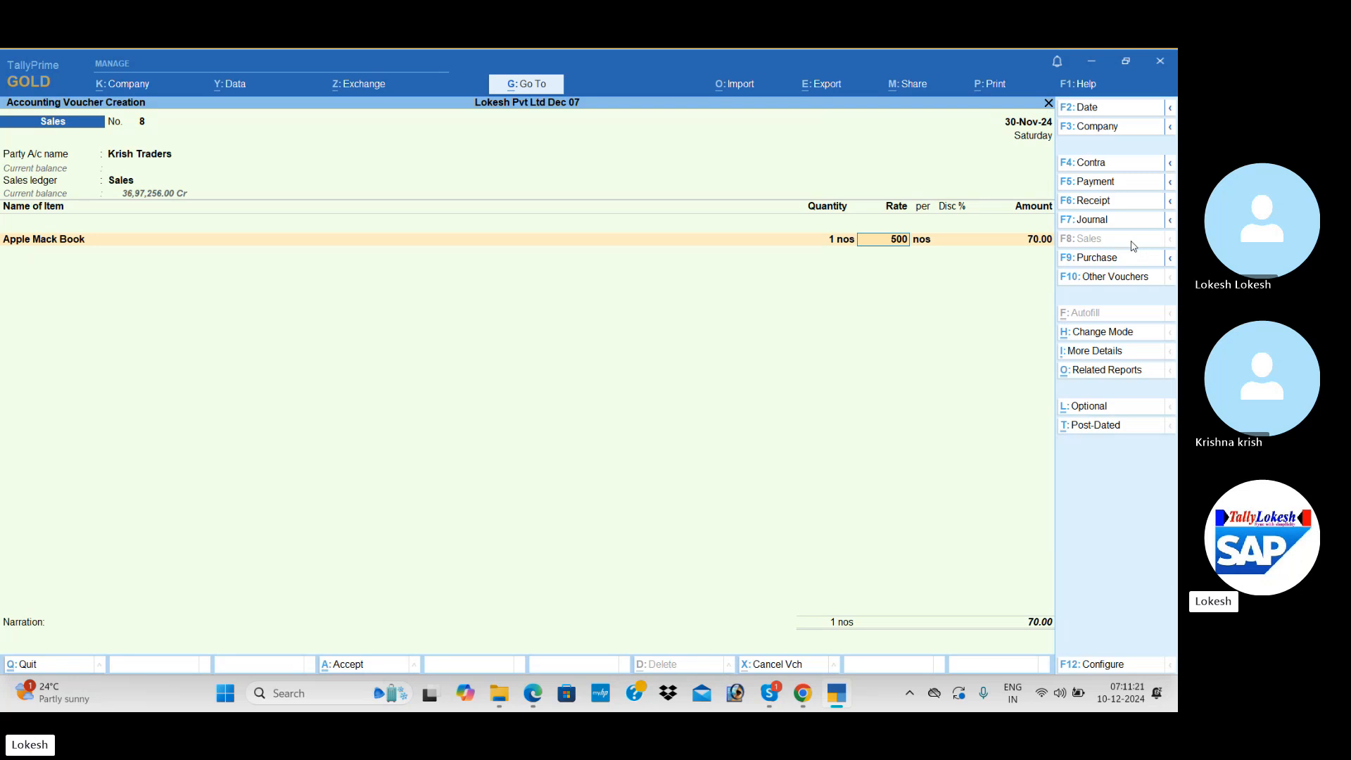
pyautogui.press('Return')
pyautogui.press('Return')
pyautogui.press('Return')
pyautogui.press('Return')
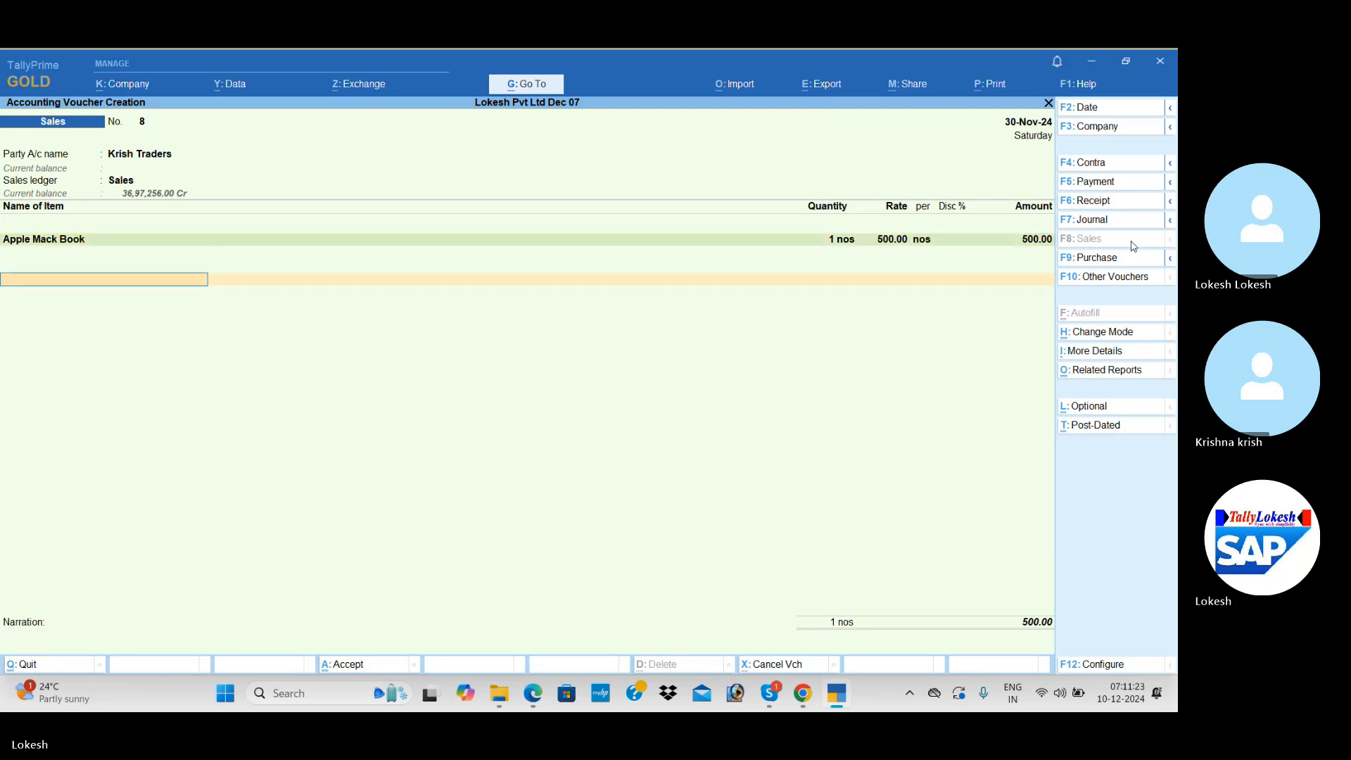
# - Add the CGST and SGST tax ledgers below the item and save the sales voucher
pyautogui.write('cg')
pyautogui.press('Return')
pyautogui.press('Return')
pyautogui.write('sg')
pyautogui.press('Return')
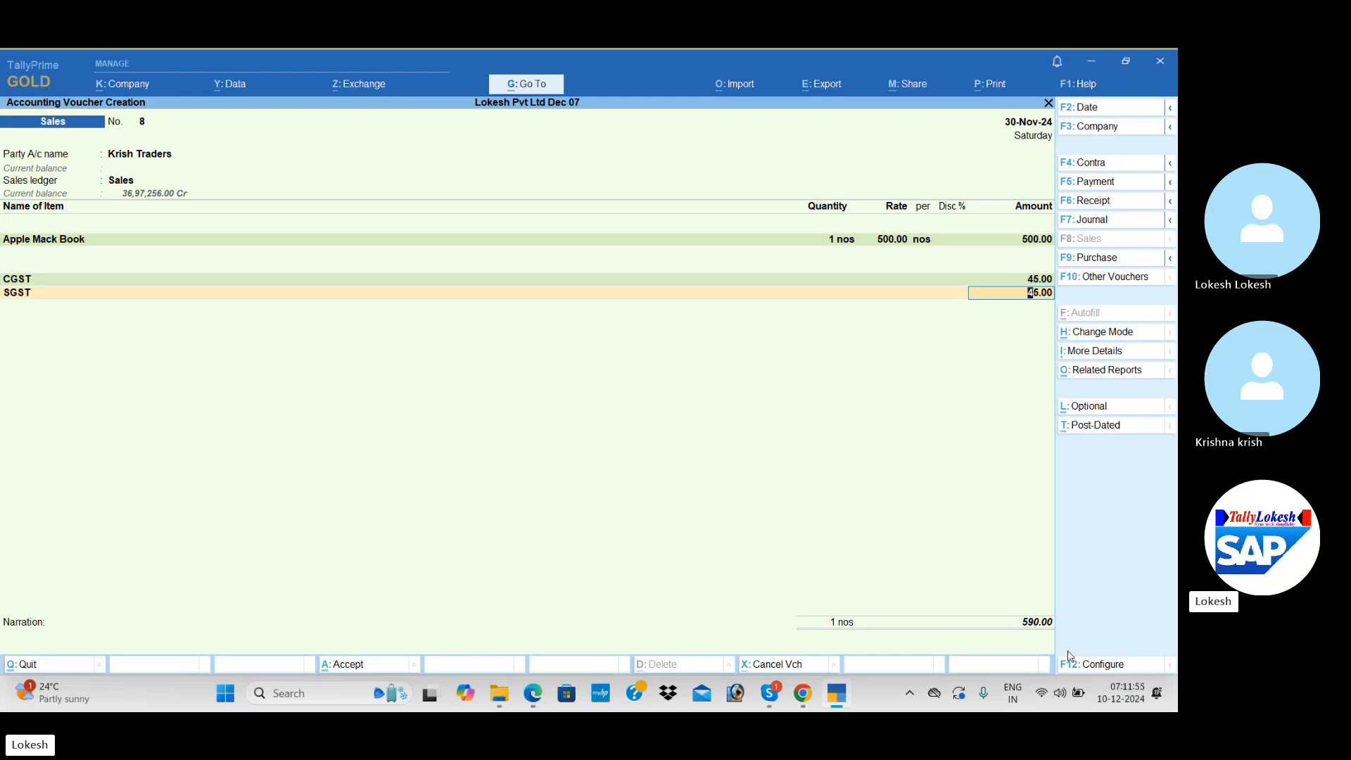
pyautogui.press('Return')
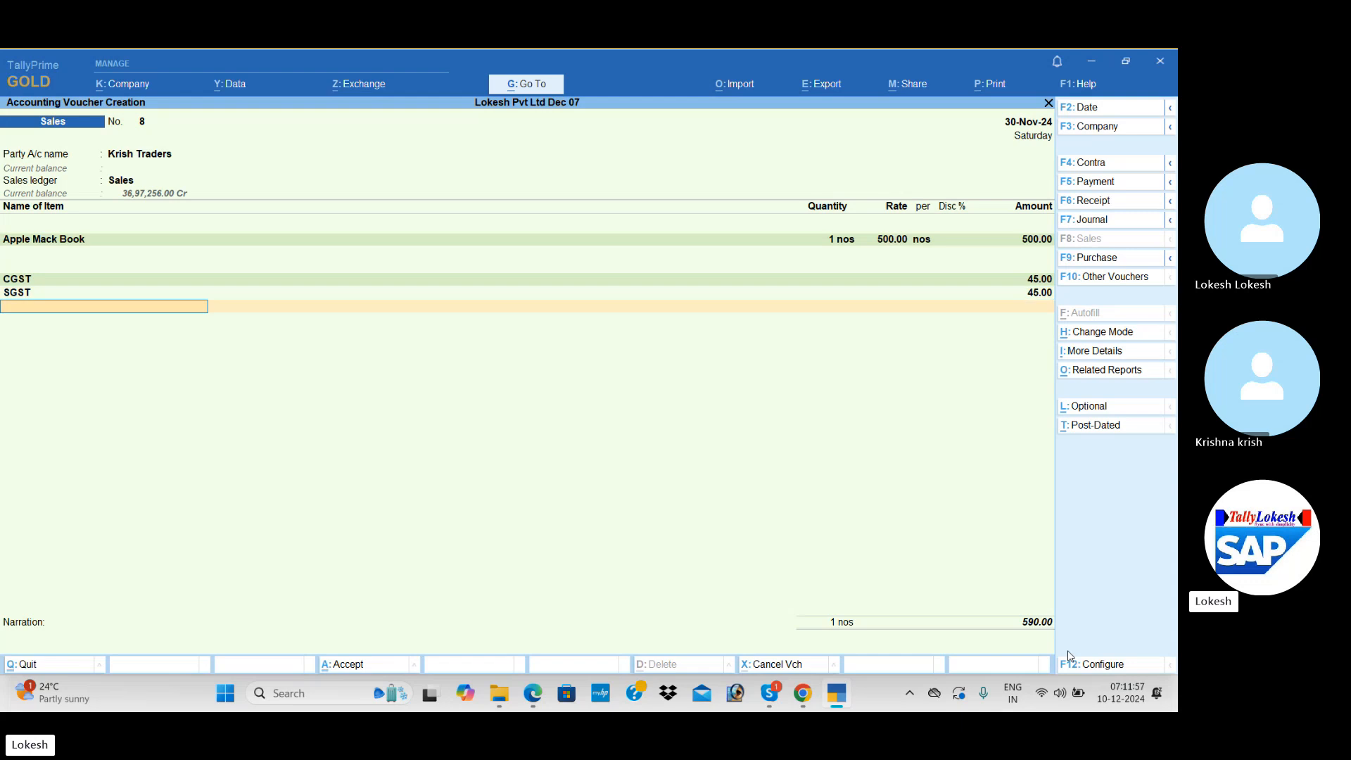
pyautogui.press('Return')
pyautogui.press('Return')
pyautogui.press('Return')
pyautogui.press('Return')
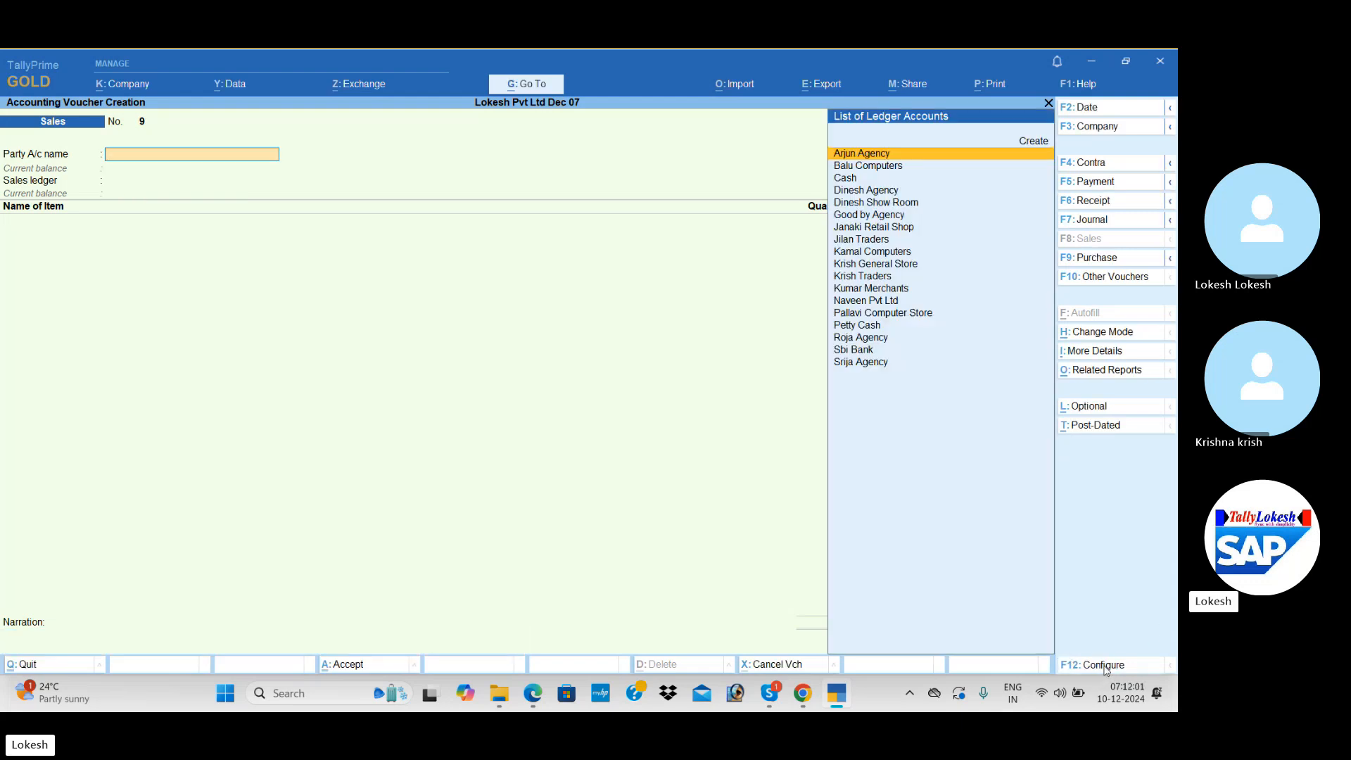
# - Set Provide Rate Inclusive of Tax for Stock Items to Yes in the voucher configuration
pyautogui.click(1104, 665)
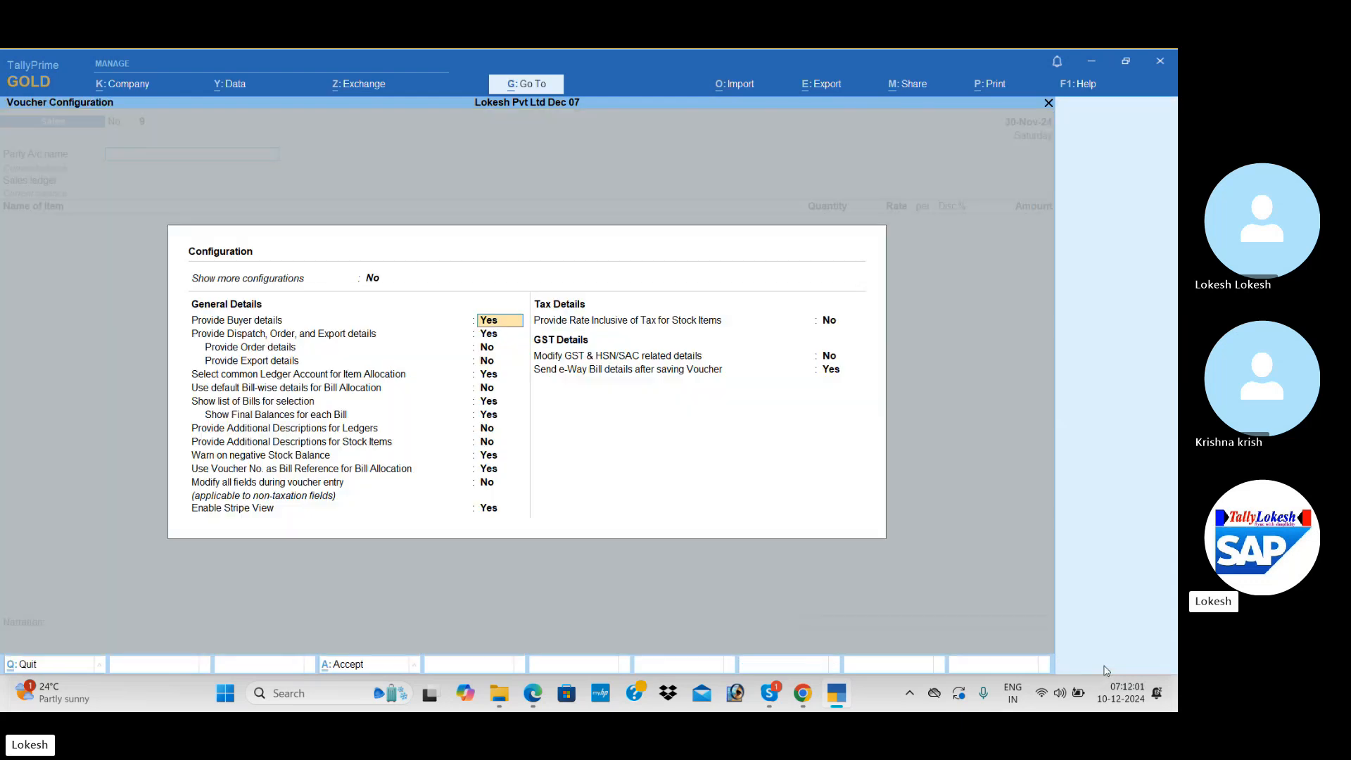
pyautogui.click(831, 326)
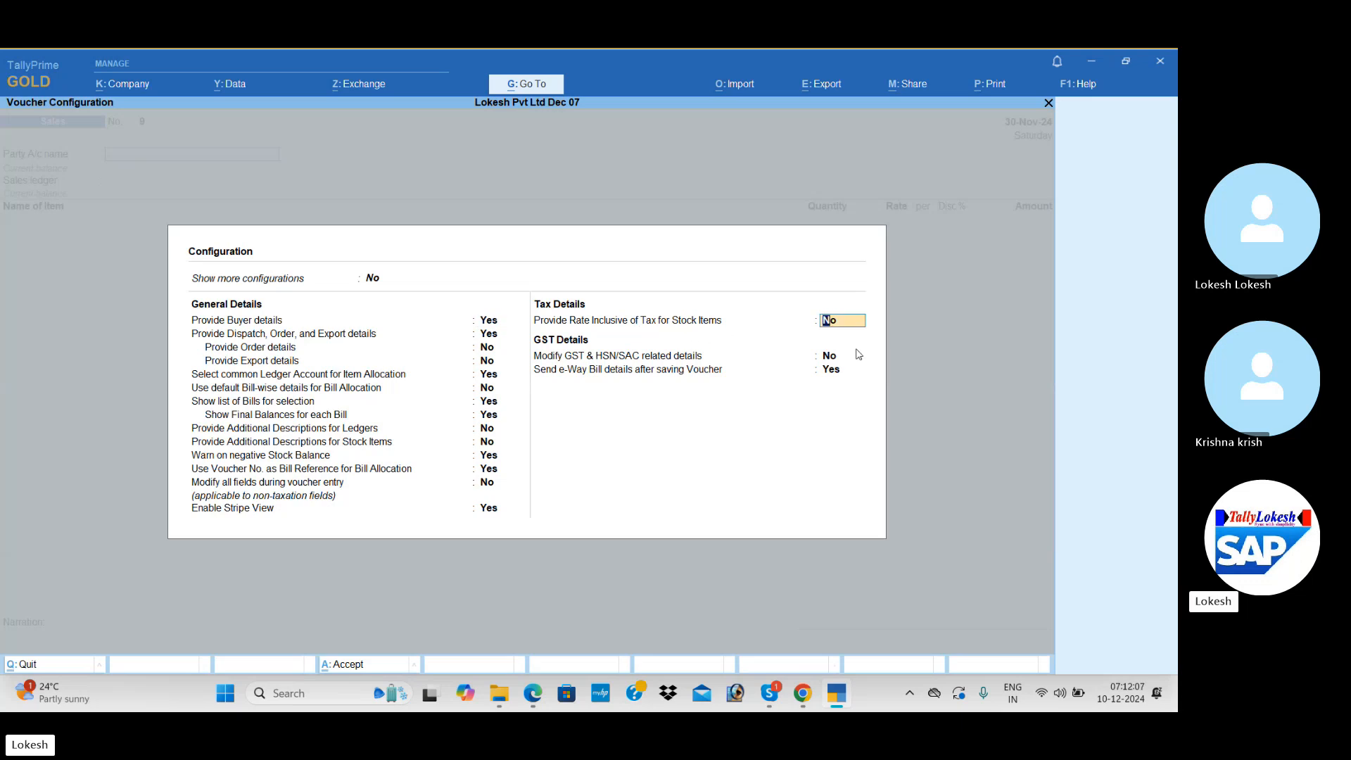
pyautogui.write('y')
pyautogui.press('Return')
pyautogui.press('Return')
pyautogui.press('Return')
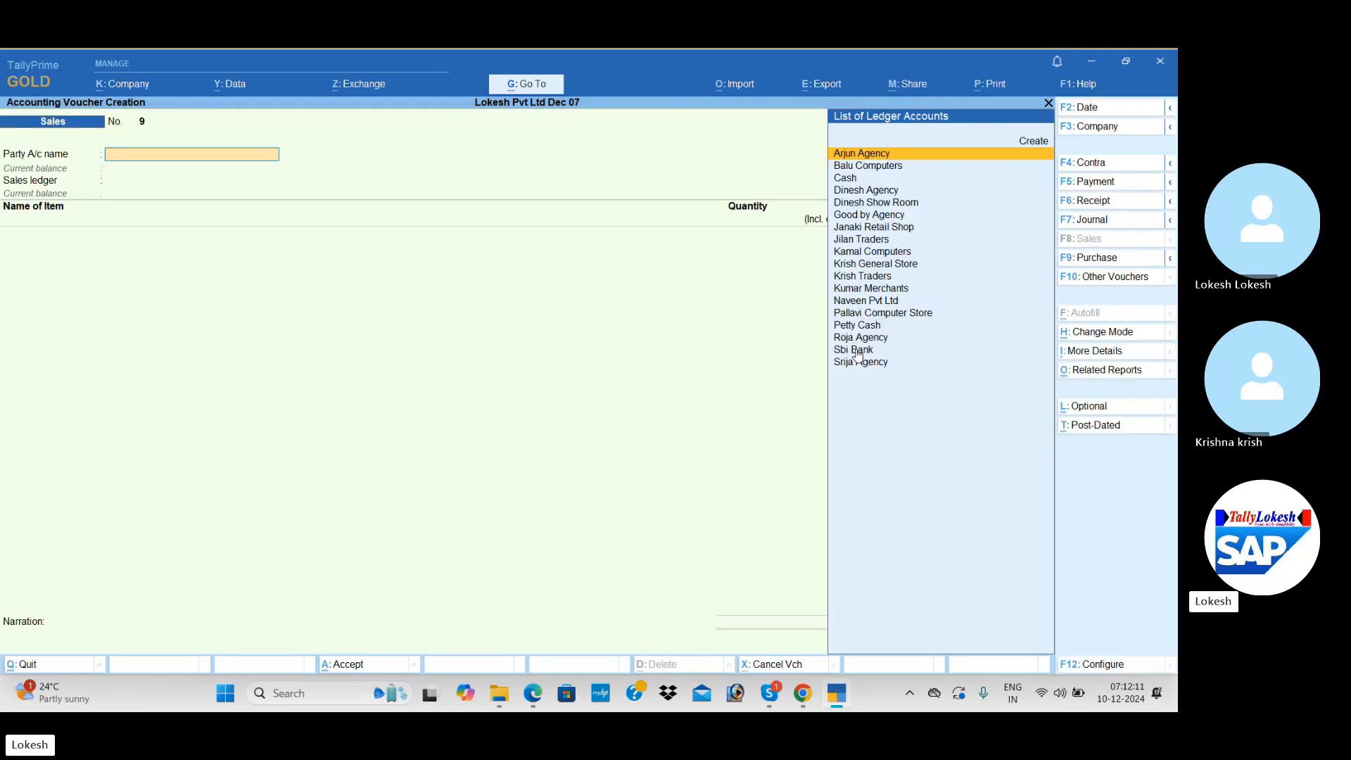
# - Set Krish Traders as the party, accept its dispatch and party details, and choose the Sales ledger
pyautogui.write('Kr')
pyautogui.press('Down')
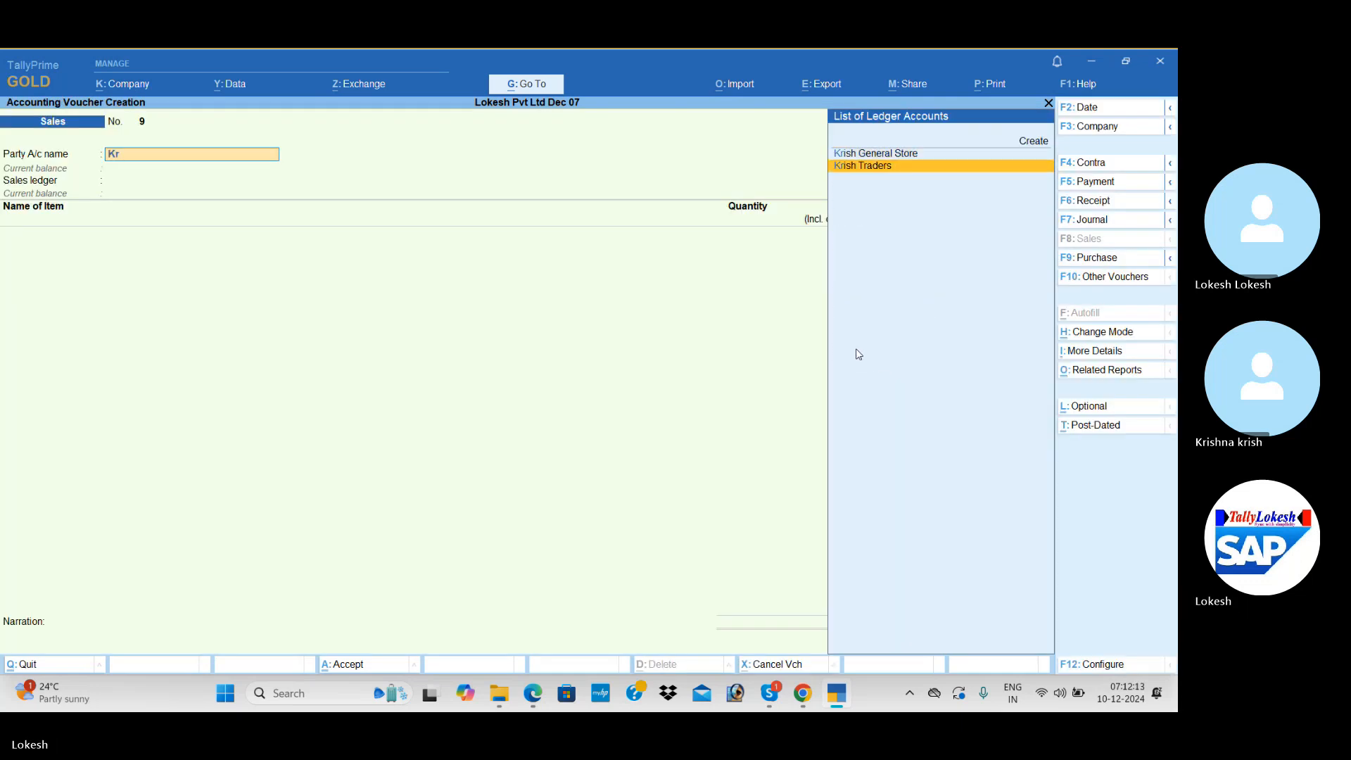
pyautogui.press('Return')
pyautogui.press('Return')
pyautogui.press('Return')
pyautogui.press('Return')
pyautogui.press('Return')
pyautogui.press('Return')
pyautogui.press('Return')
pyautogui.press('Return')
pyautogui.press('Return')
pyautogui.press('Return')
pyautogui.press('Return')
pyautogui.press('Return')
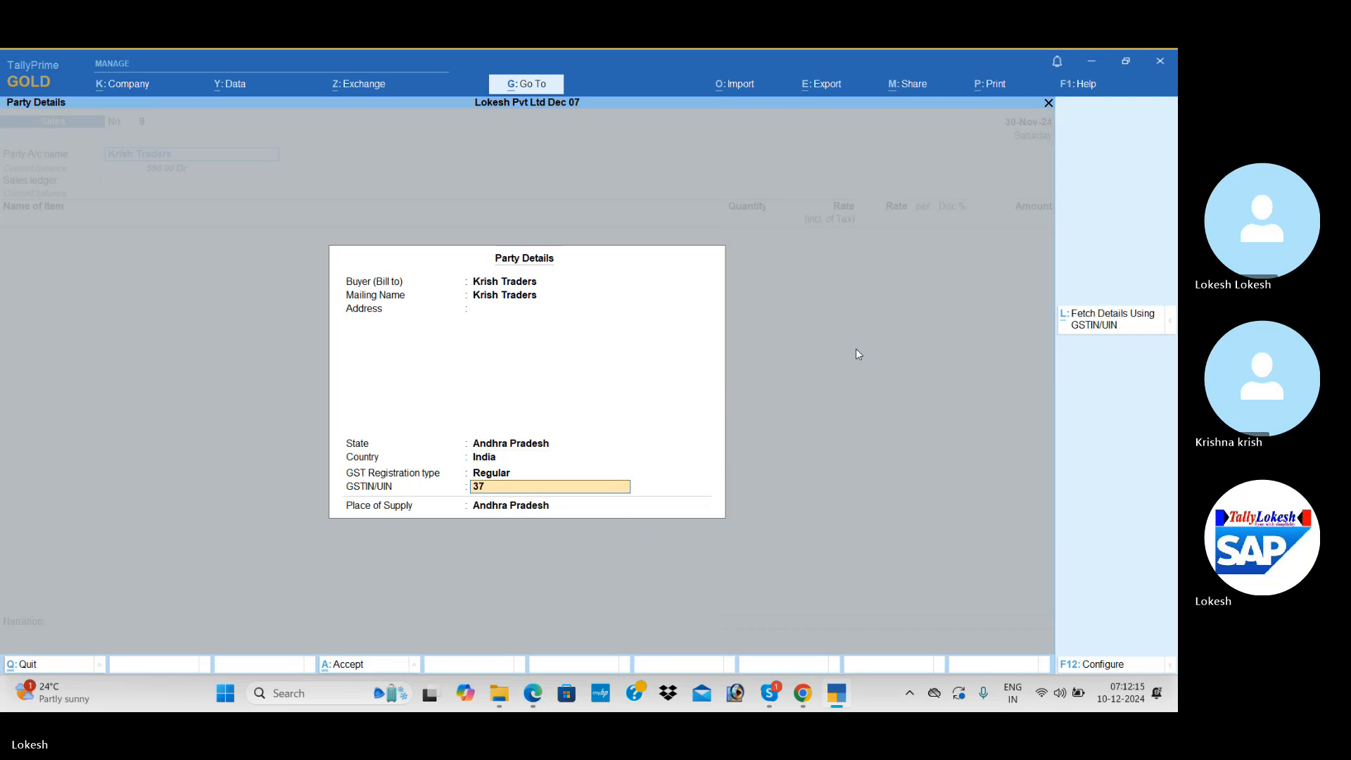
pyautogui.press('Return')
pyautogui.press('Return')
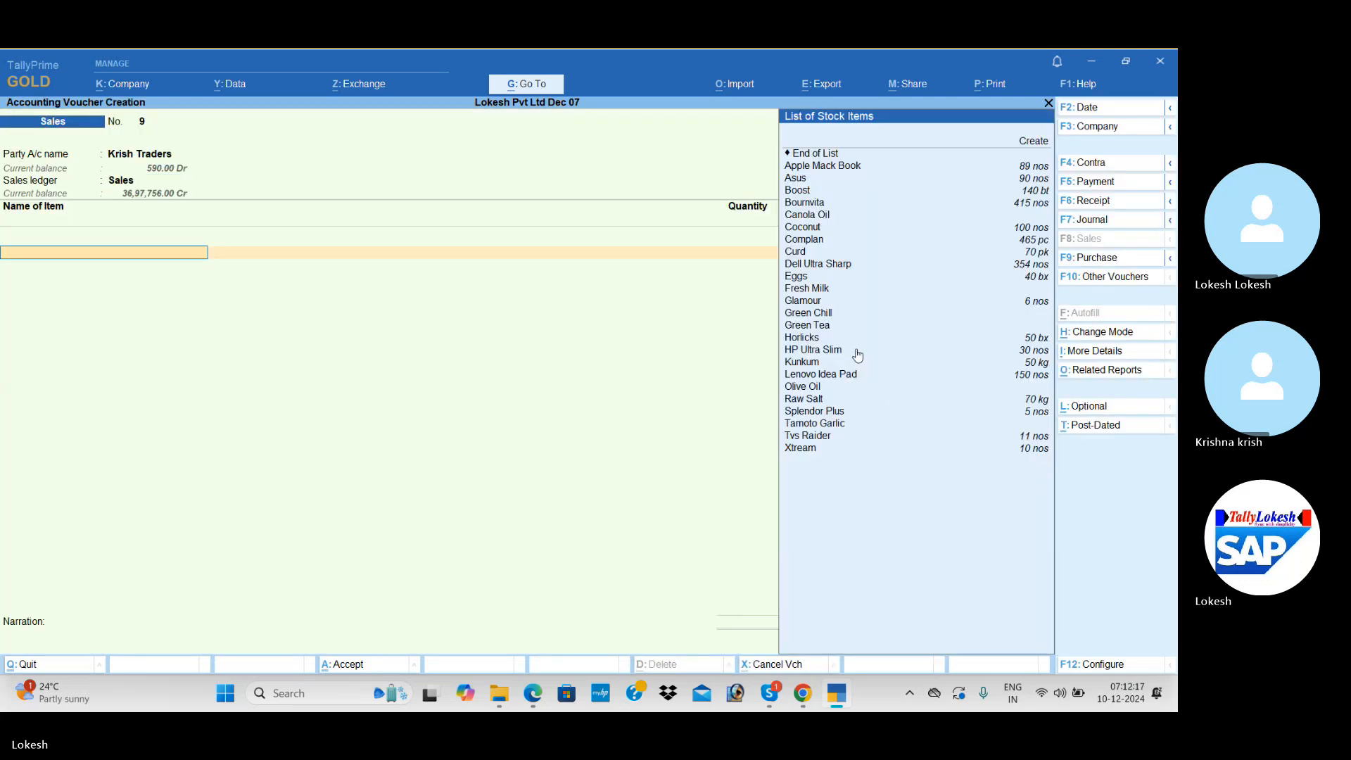
# - Add 1 nos of Apple Mack Book with a tax-inclusive rate of 500
pyautogui.press('Down')
pyautogui.press('Return')
pyautogui.press('Return')
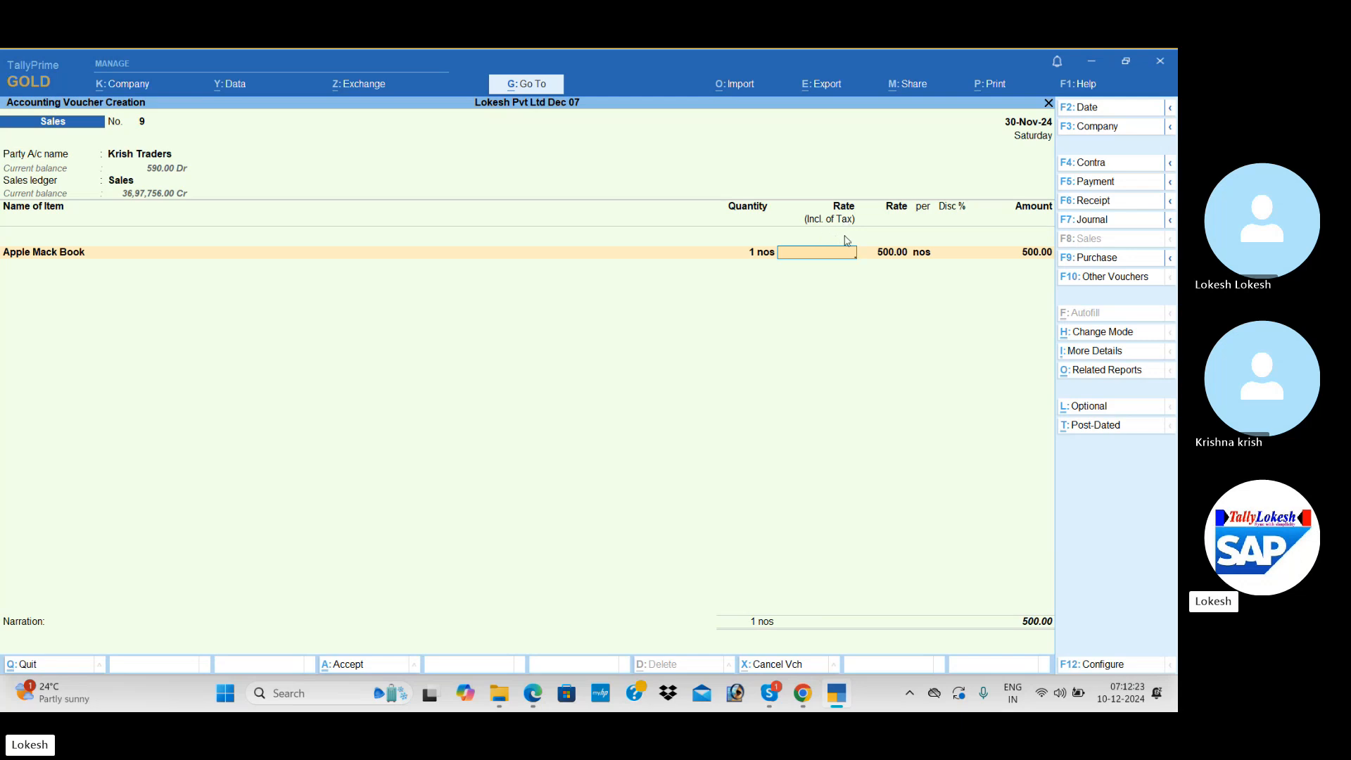
pyautogui.write('500')
pyautogui.press('Return')
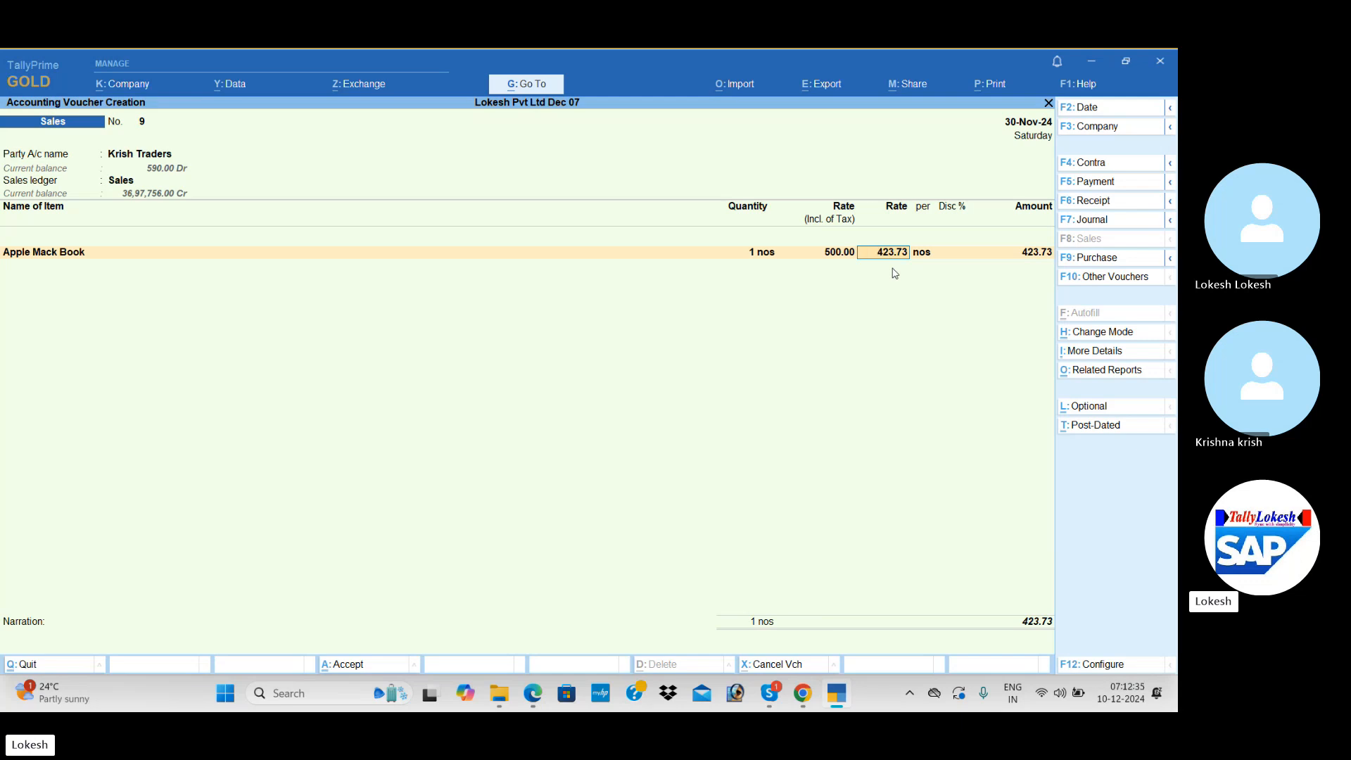
pyautogui.press('Return')
pyautogui.press('Return')
pyautogui.press('Return')
pyautogui.press('Return')
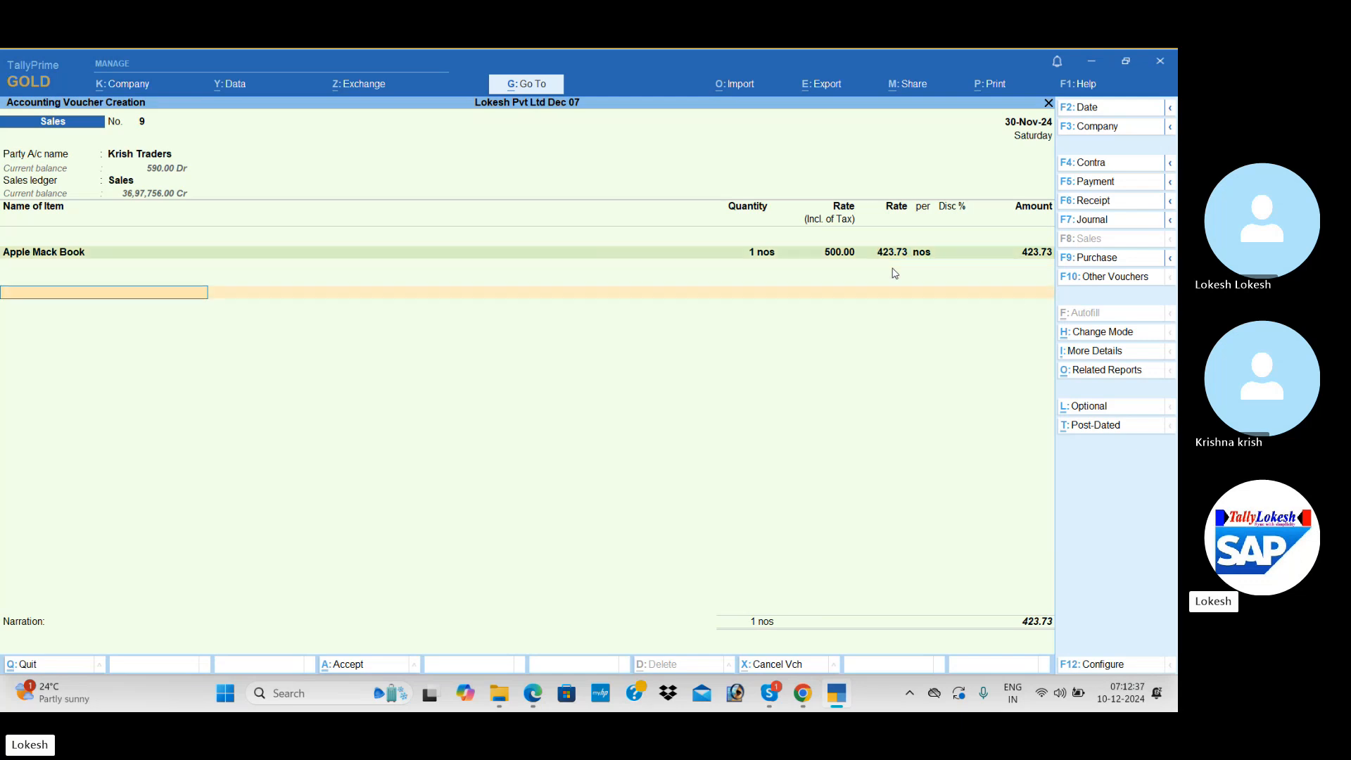
# - Add the CGST and SGST tax ledgers under the tax-inclusive item
pyautogui.write('Cg')
pyautogui.press('Return')
pyautogui.press('Return')
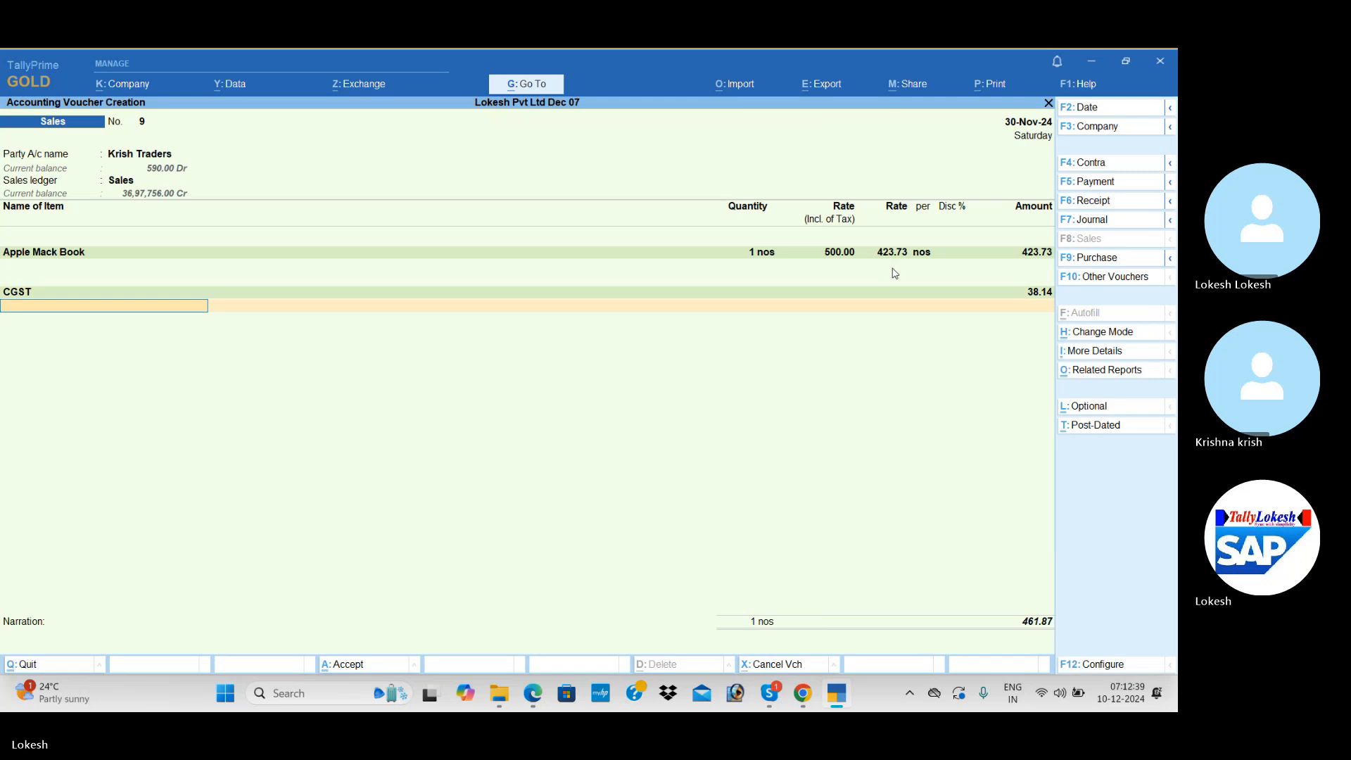
pyautogui.write('S')
pyautogui.click(894, 274)
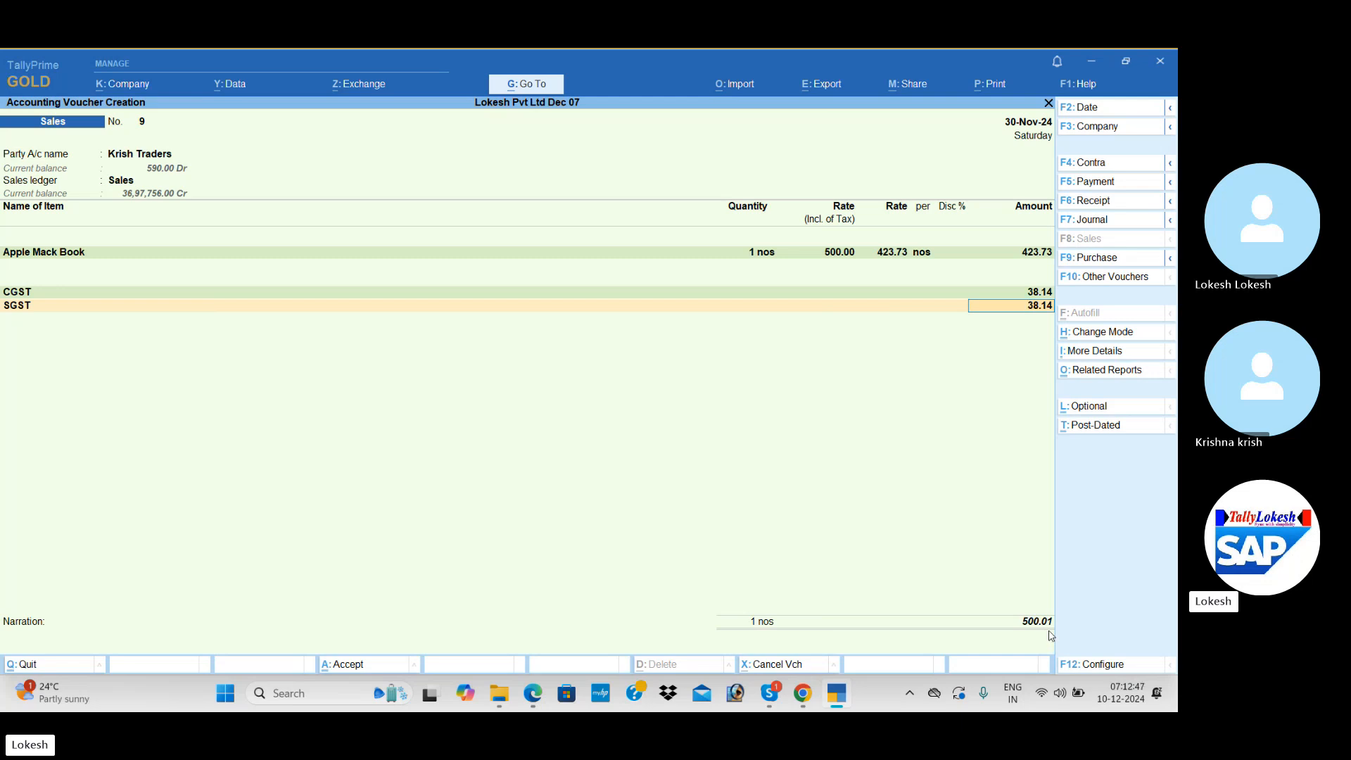
pyautogui.press('Return')
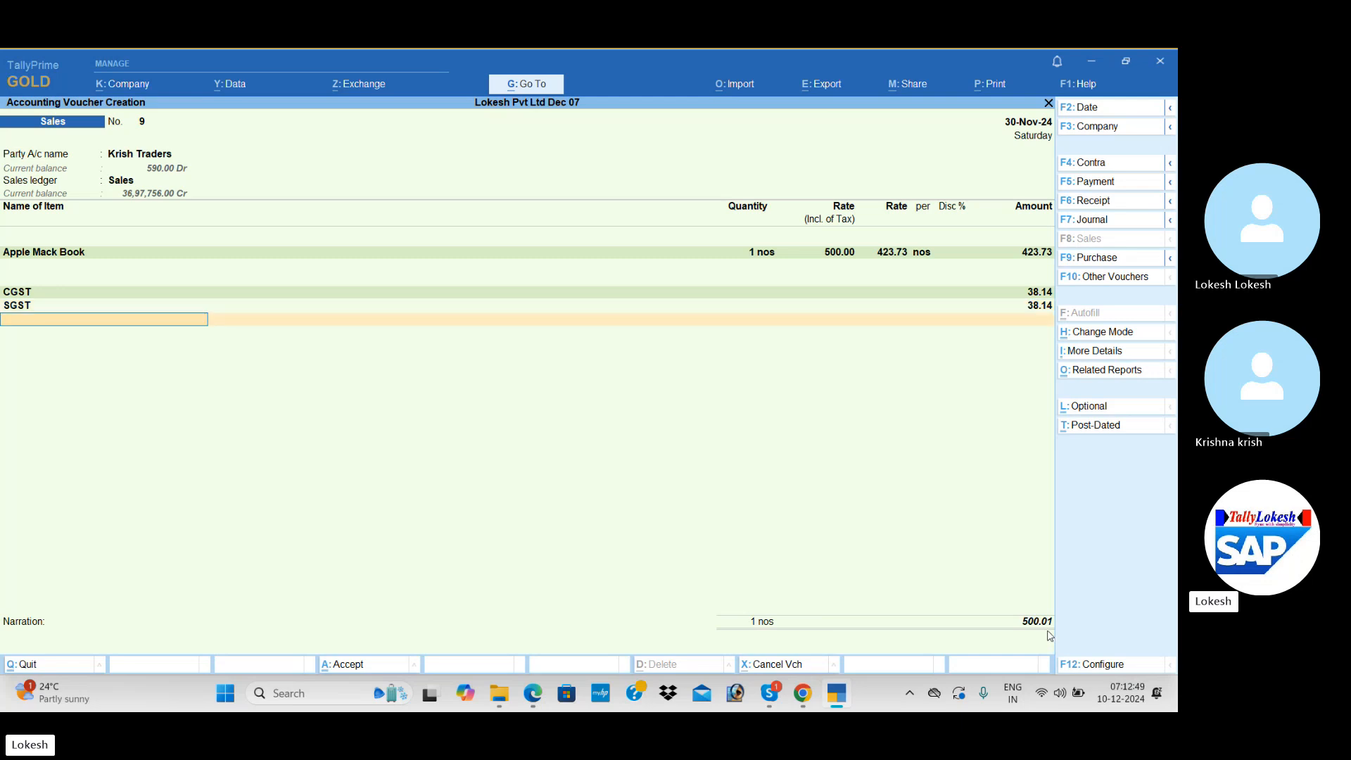
# - Start a new ledger named Round Off under the Indirect Expenses group
pyautogui.hotkey('alt', 'c')
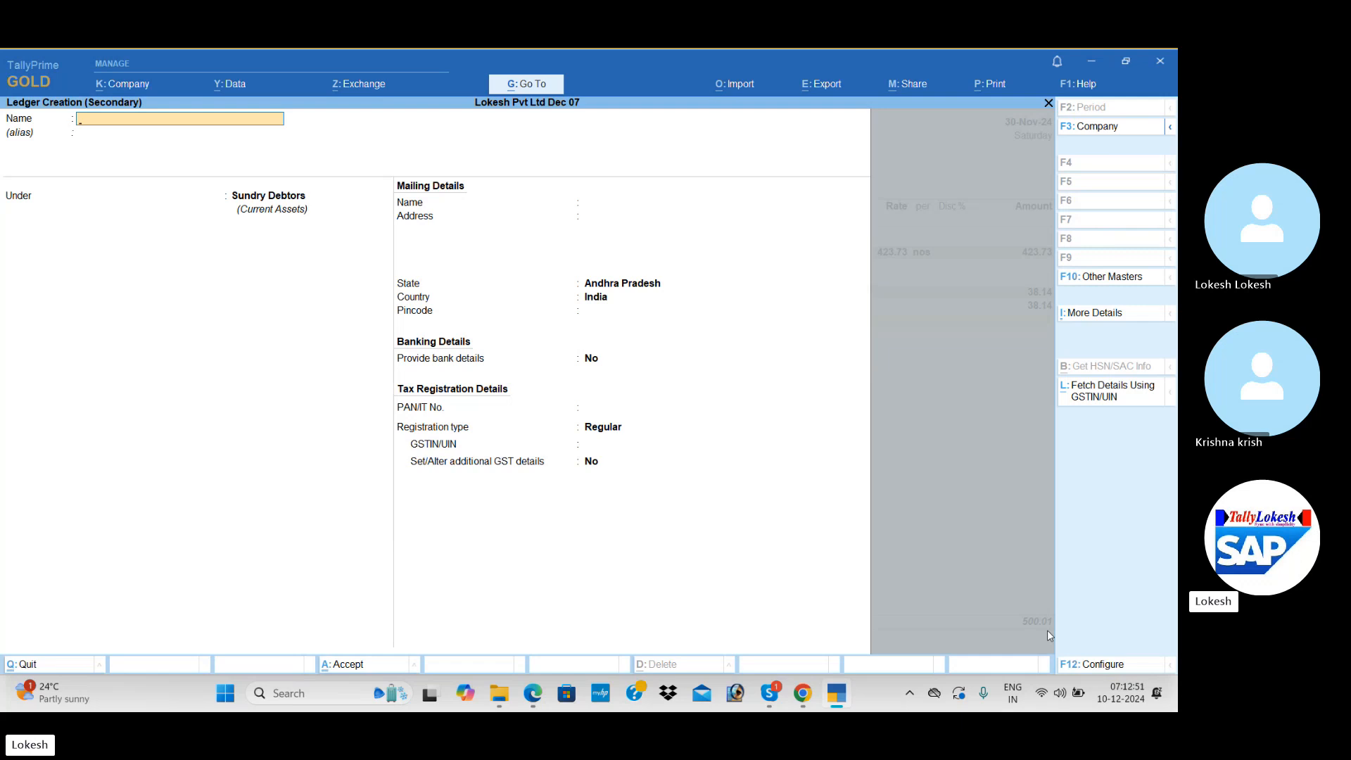
pyautogui.write('Round of')
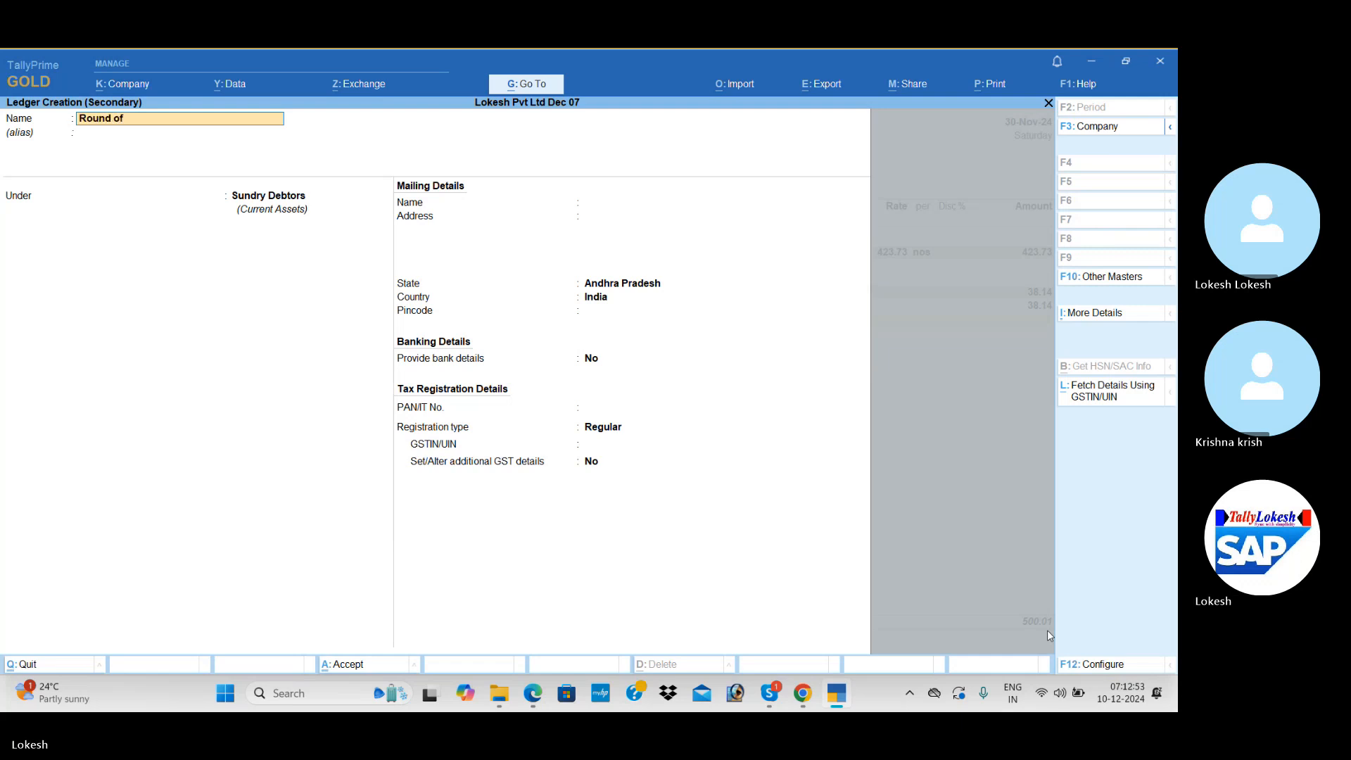
pyautogui.write('f')
pyautogui.press('Return')
pyautogui.write('In')
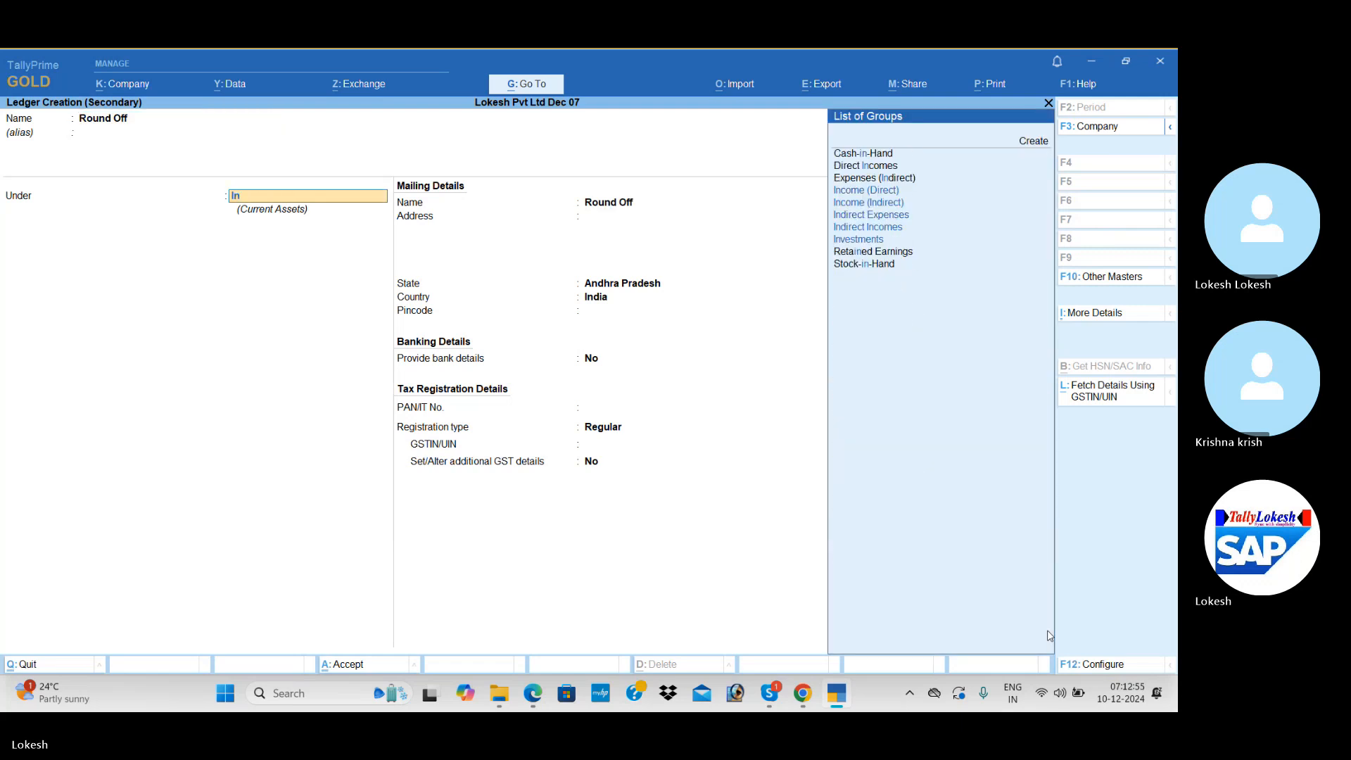
pyautogui.write('d')
pyautogui.press('Down')
pyautogui.press('Down')
pyautogui.press('Return')
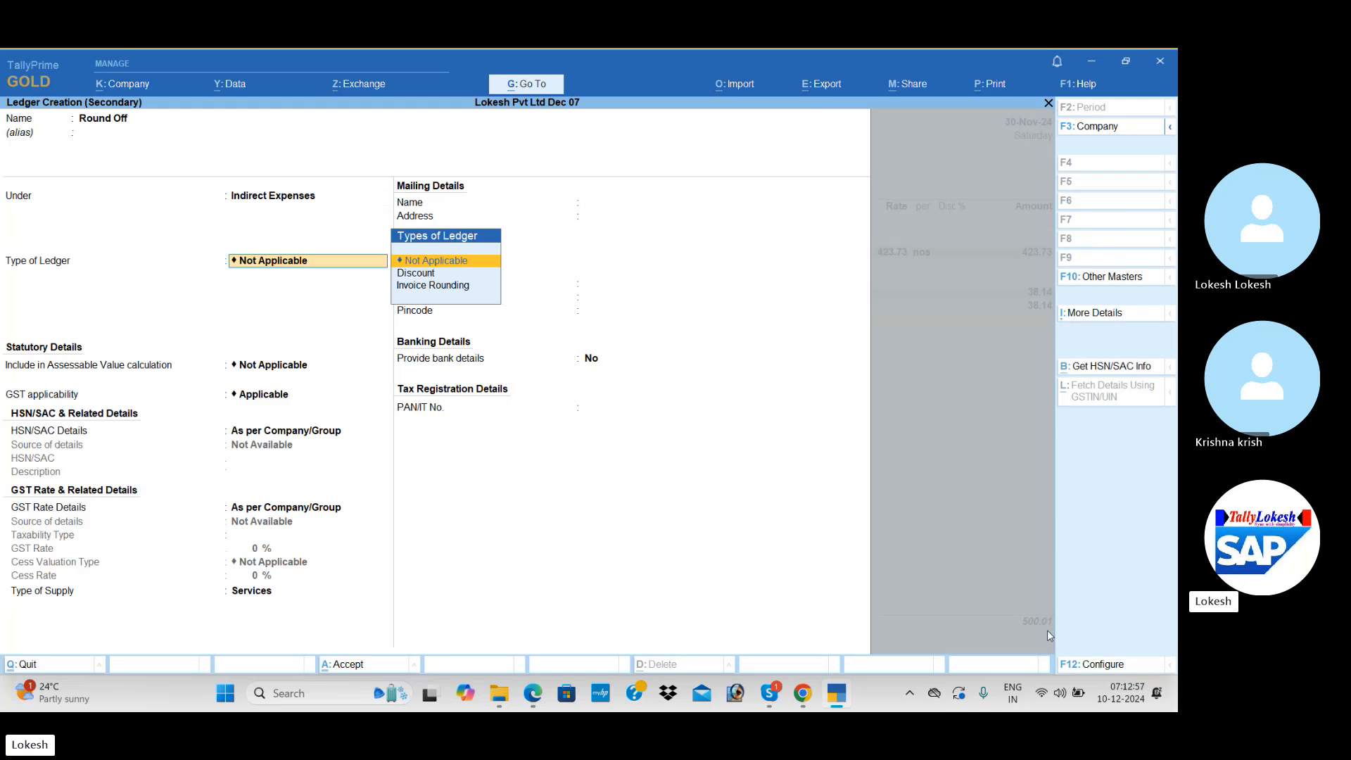
# - Keep the Round Off ledger's type as Not Applicable with the default statutory details and save it into the voucher
pyautogui.press('Return')
pyautogui.press('Return')
pyautogui.press('Return')
pyautogui.press('Return')
pyautogui.press('Return')
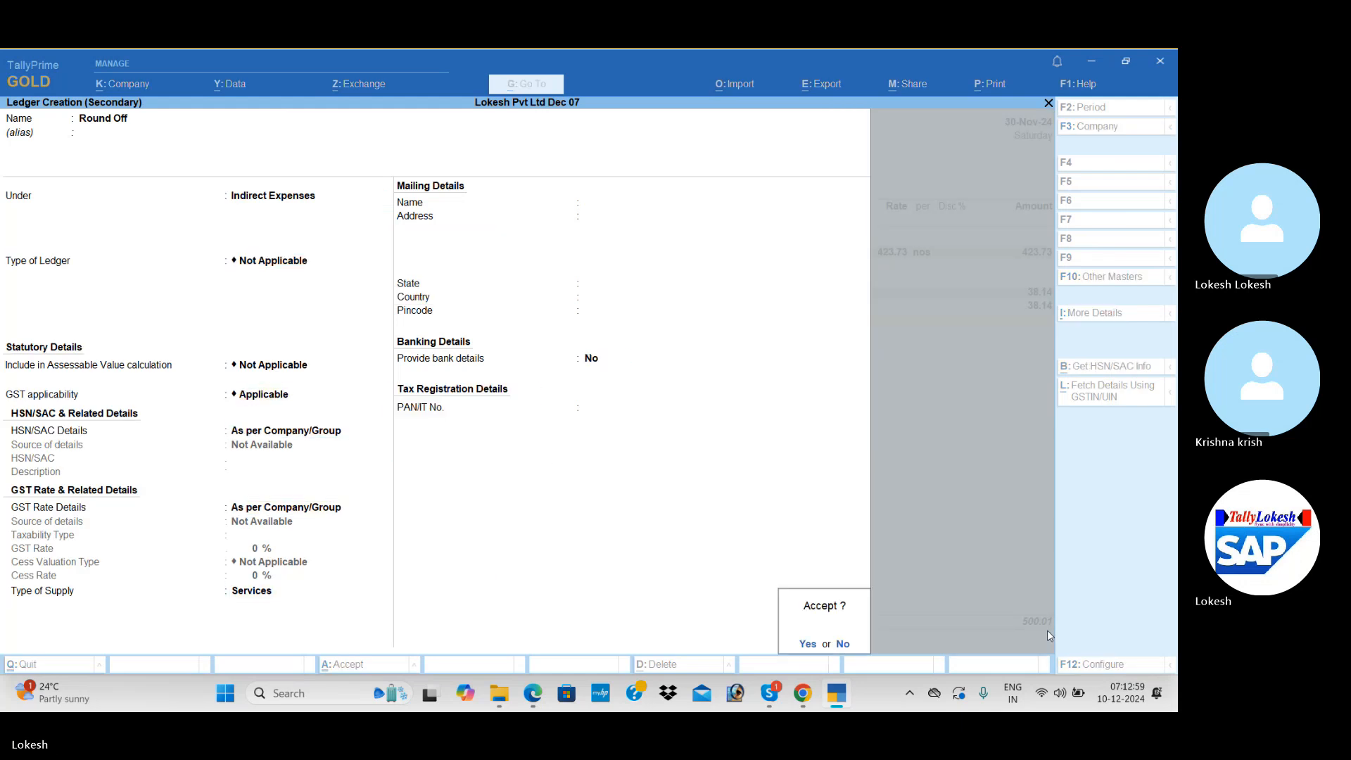
pyautogui.press('Return')
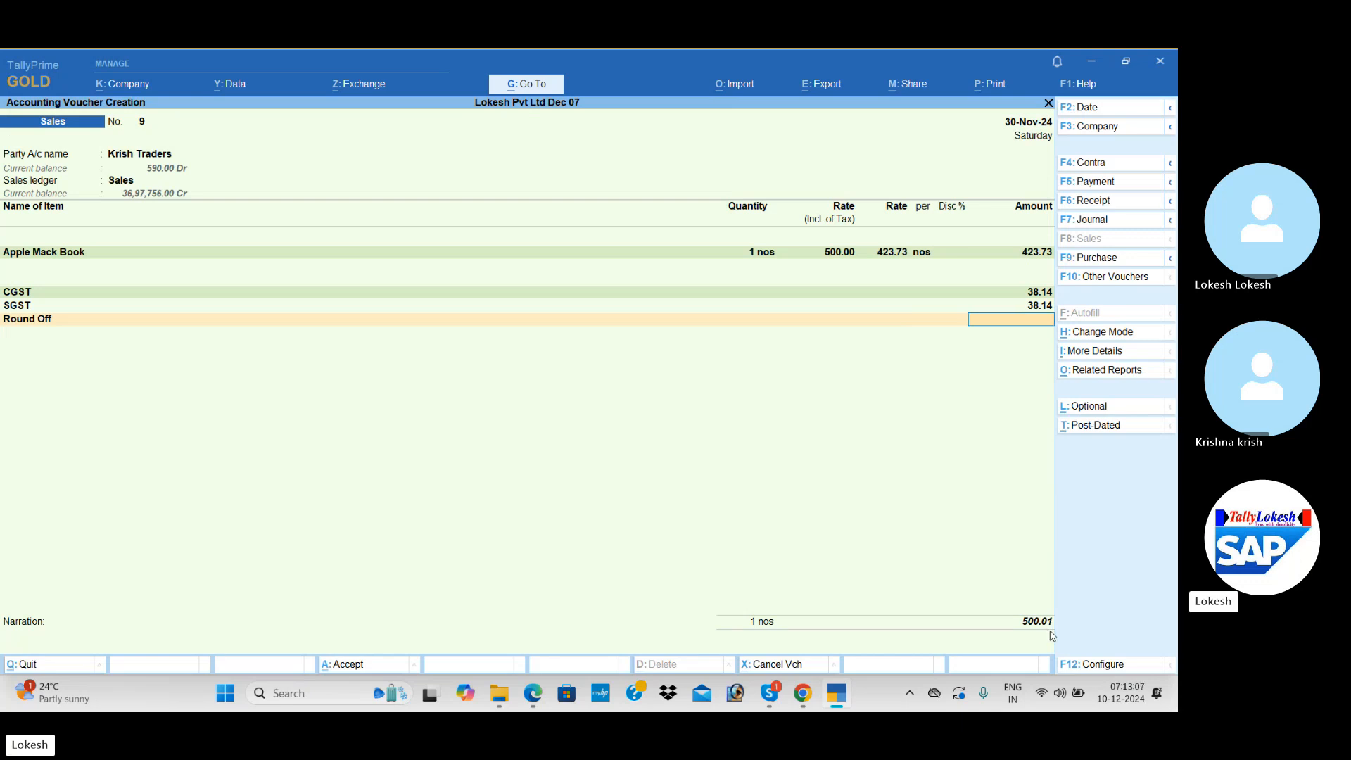
# - Enter a Round Off amount of -0.01 and save the sales voucher
pyautogui.write('.01')
pyautogui.press('Return')
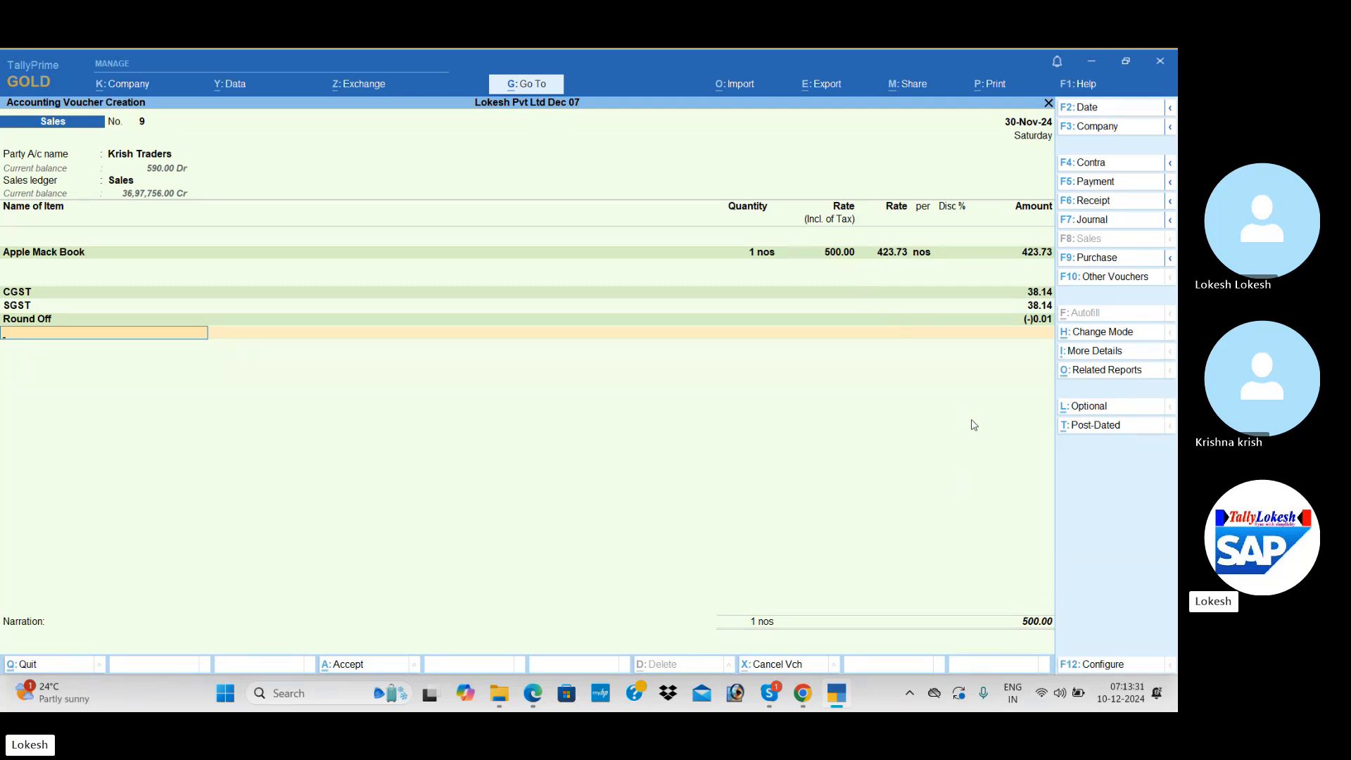
pyautogui.press('Return')
pyautogui.press('Return')
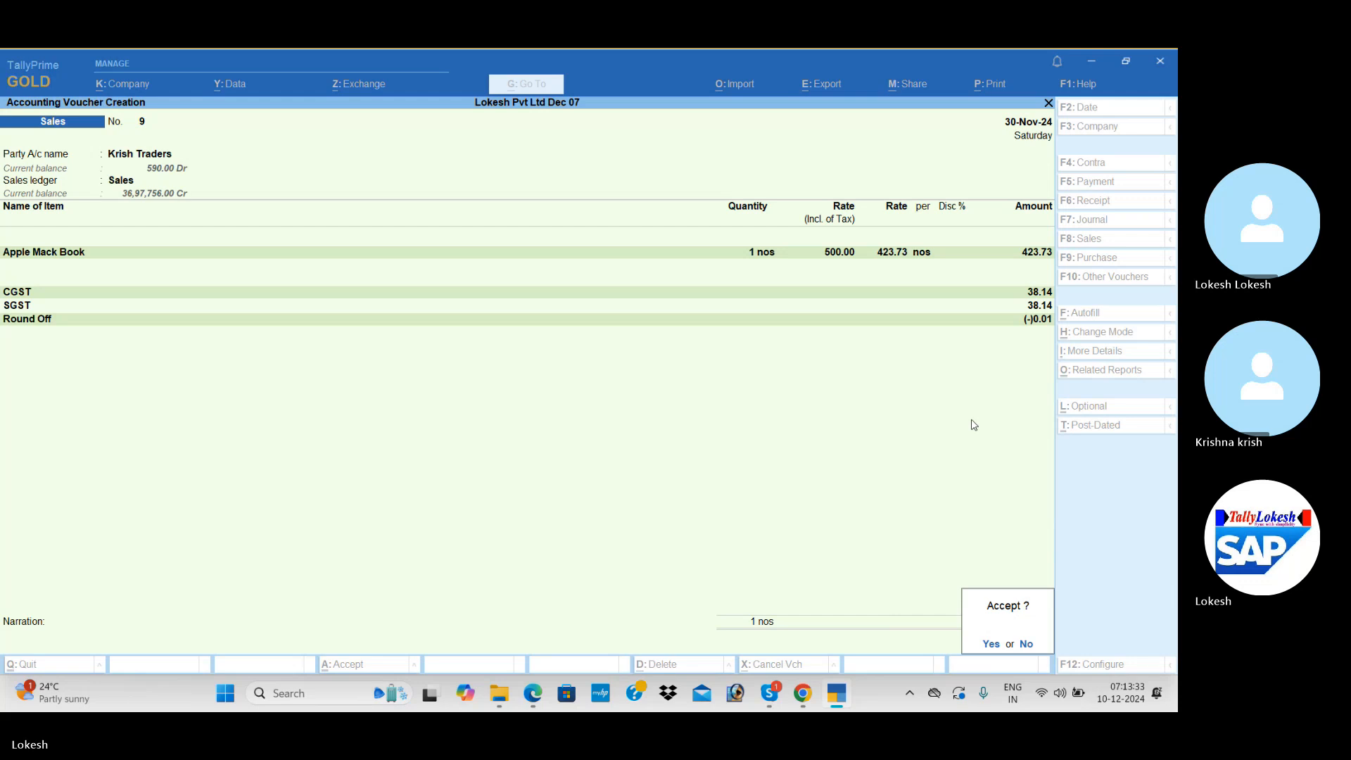
pyautogui.press('Return')
# - Start a sales voucher for Krish Traders, keeping the default dispatch and party details and the Sales ledger
pyautogui.write('Kris')
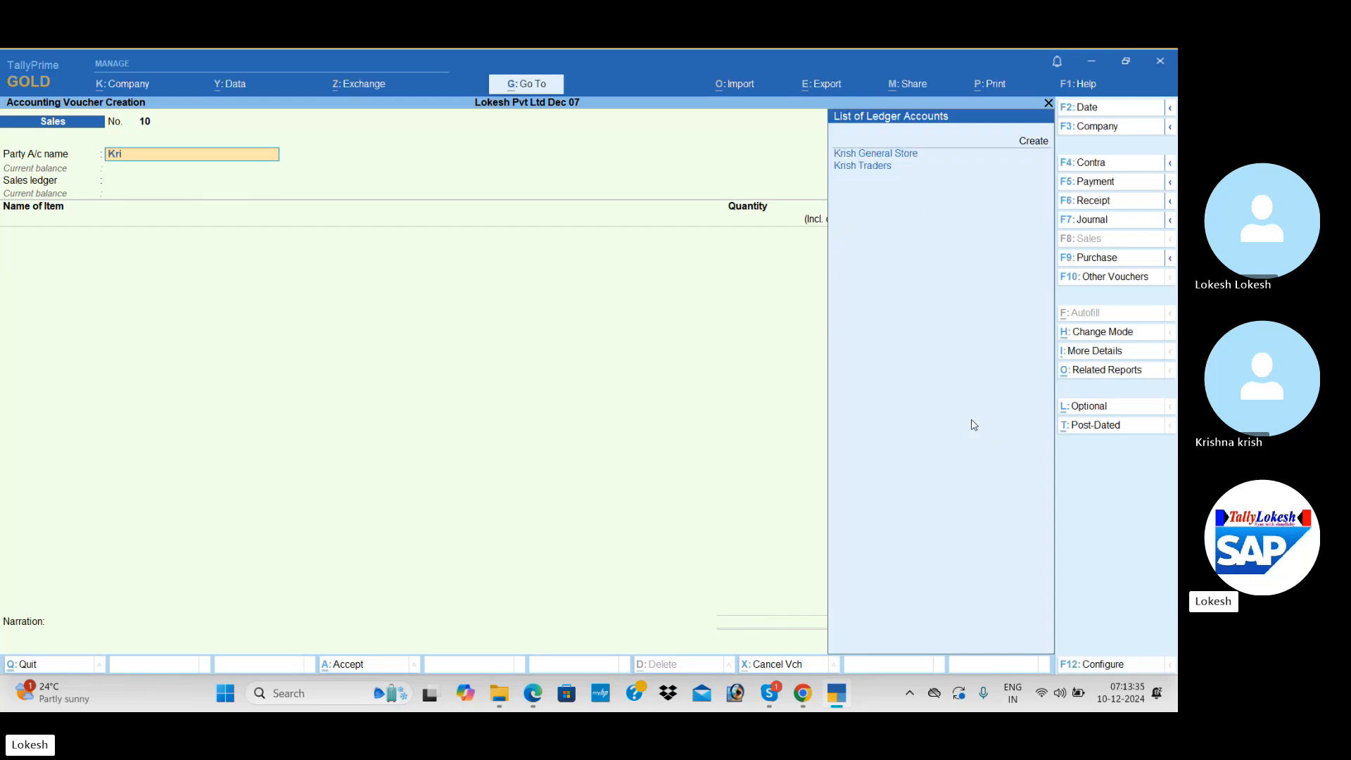
pyautogui.press('Down')
pyautogui.press('Return')
pyautogui.press('Return')
pyautogui.press('Return')
pyautogui.press('Return')
pyautogui.press('Return')
pyautogui.press('Return')
pyautogui.press('Return')
pyautogui.press('Return')
pyautogui.press('Return')
pyautogui.press('Return')
pyautogui.press('Return')
pyautogui.press('Return')
pyautogui.press('Return')
pyautogui.press('Return')
pyautogui.press('Return')
pyautogui.press('Return')
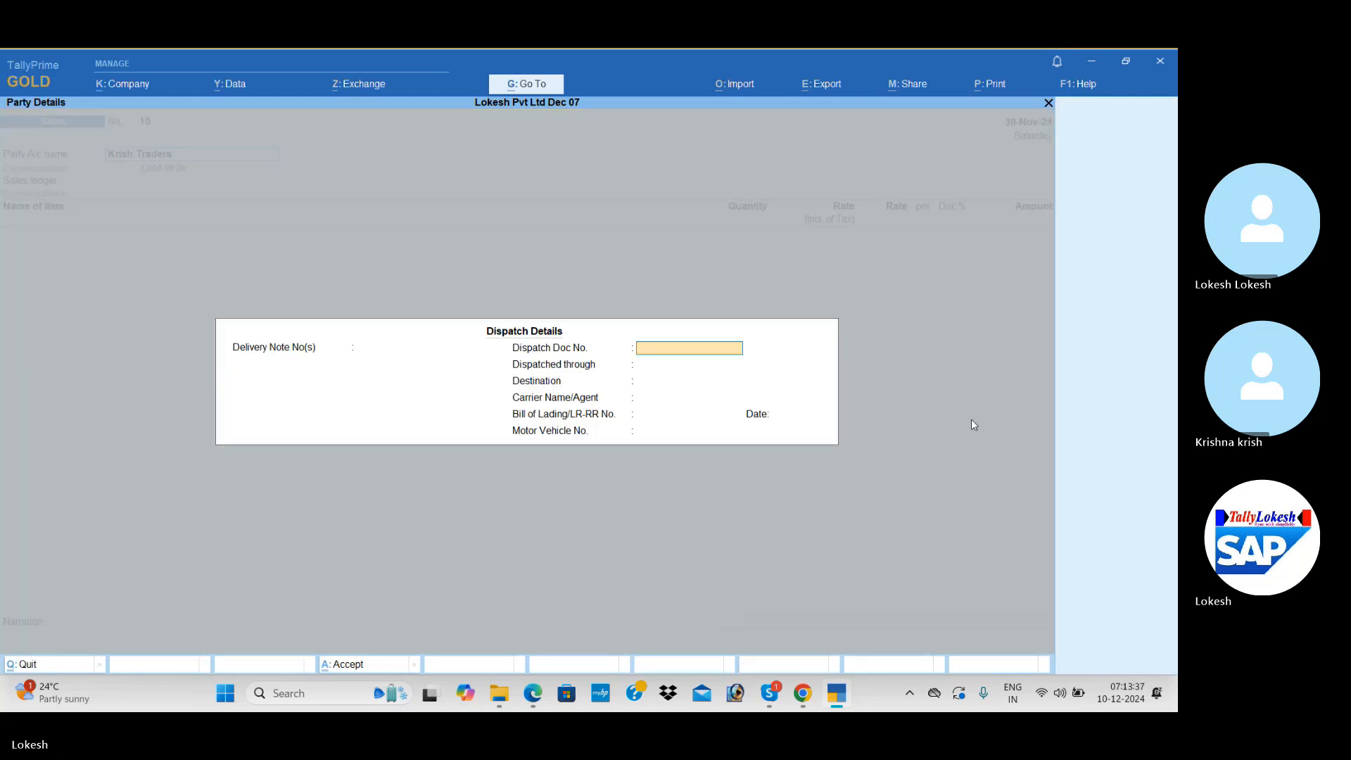
pyautogui.press('Return')
pyautogui.press('Return')
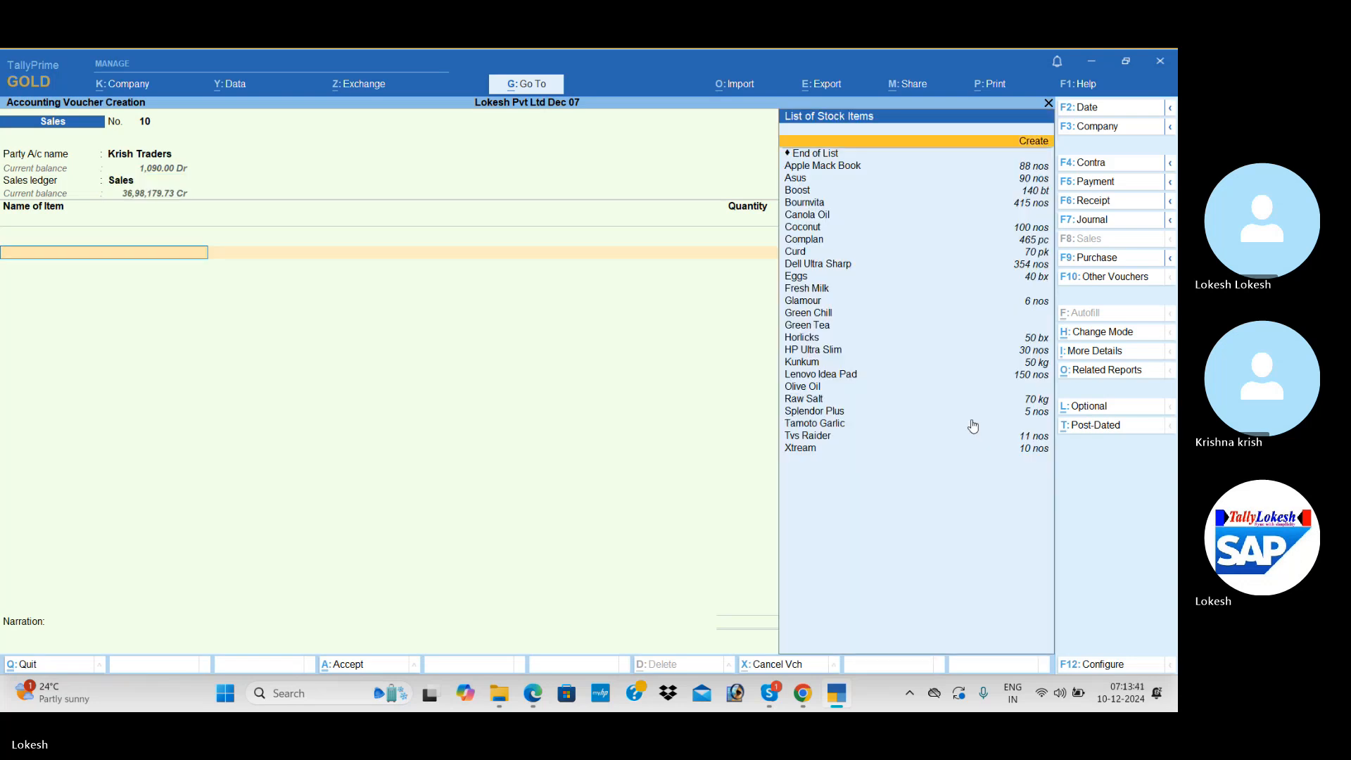
# - Add 1 nos of Apple Mack Book at a tax-inclusive rate of 1,000 and finish the item list
pyautogui.press('Down')
pyautogui.press('Return')
pyautogui.write('1')
pyautogui.press('Return')
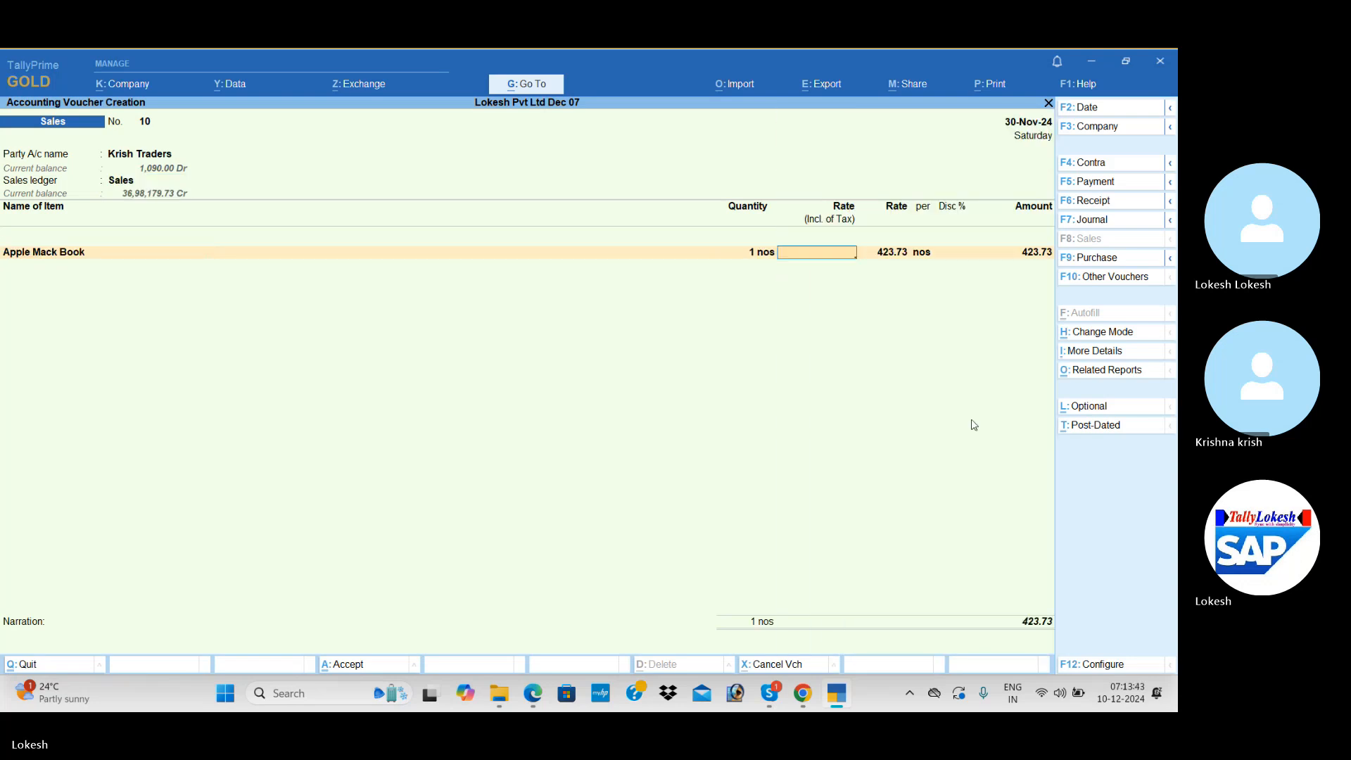
pyautogui.write('1000')
pyautogui.press('Return')
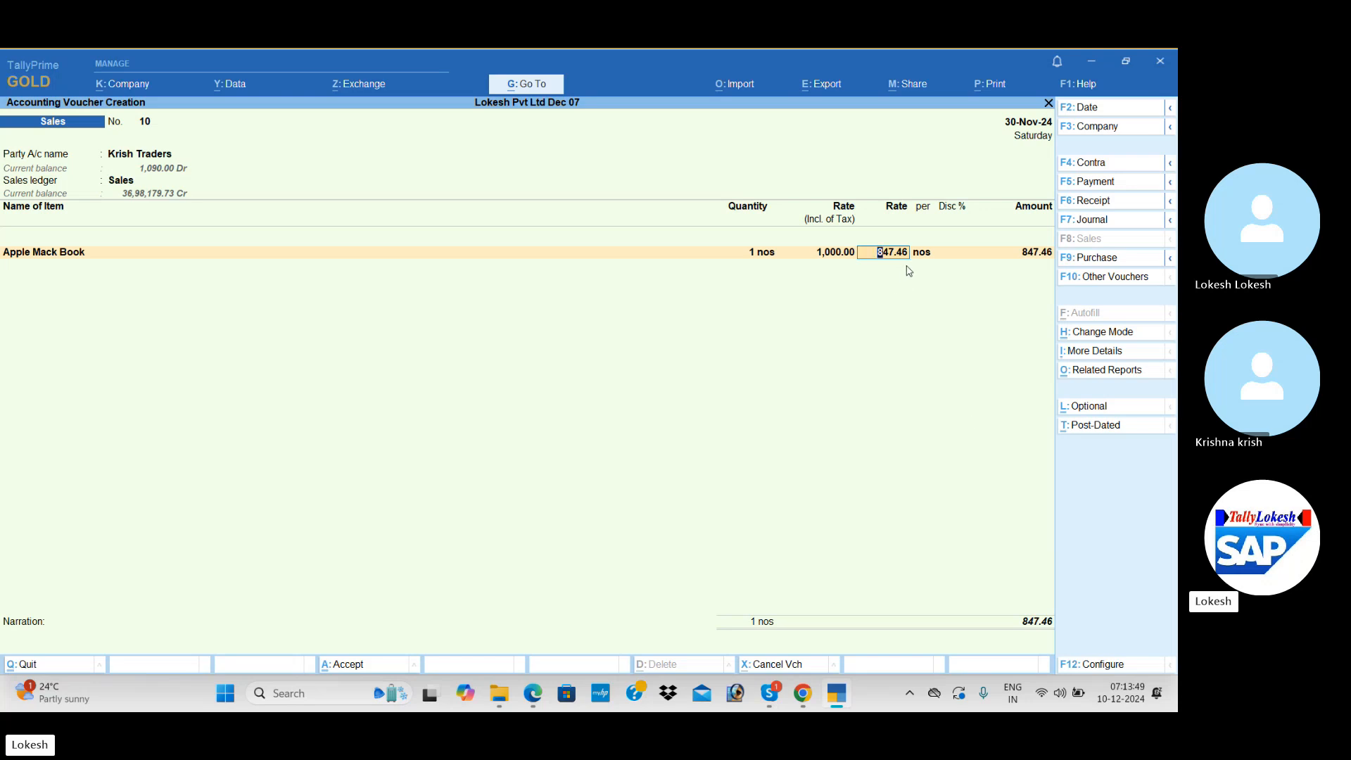
pyautogui.press('Return')
pyautogui.press('Return')
pyautogui.press('Return')
pyautogui.press('Return')
pyautogui.press('Return')
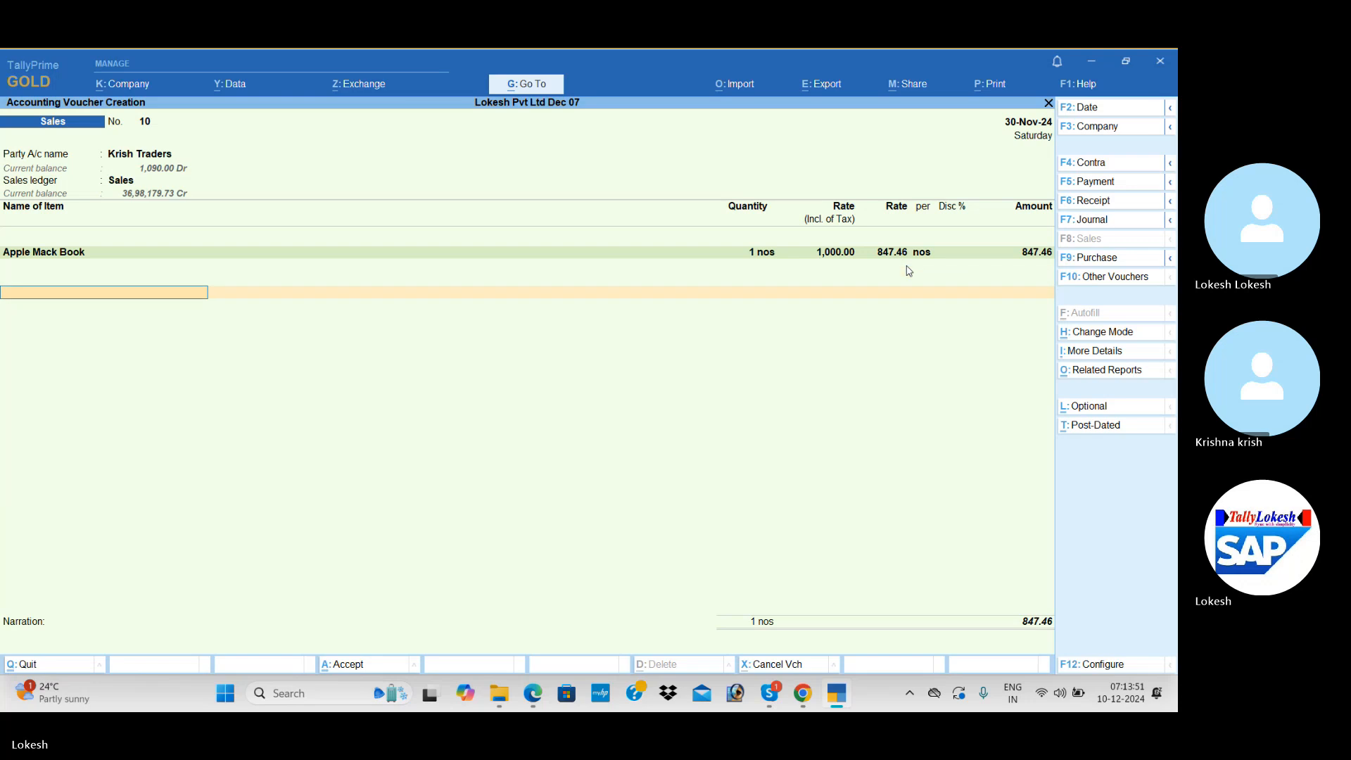
# - Add the CGST and SGST ledgers below the Apple Mack Book item
pyautogui.write('CGST')
pyautogui.press('Return')
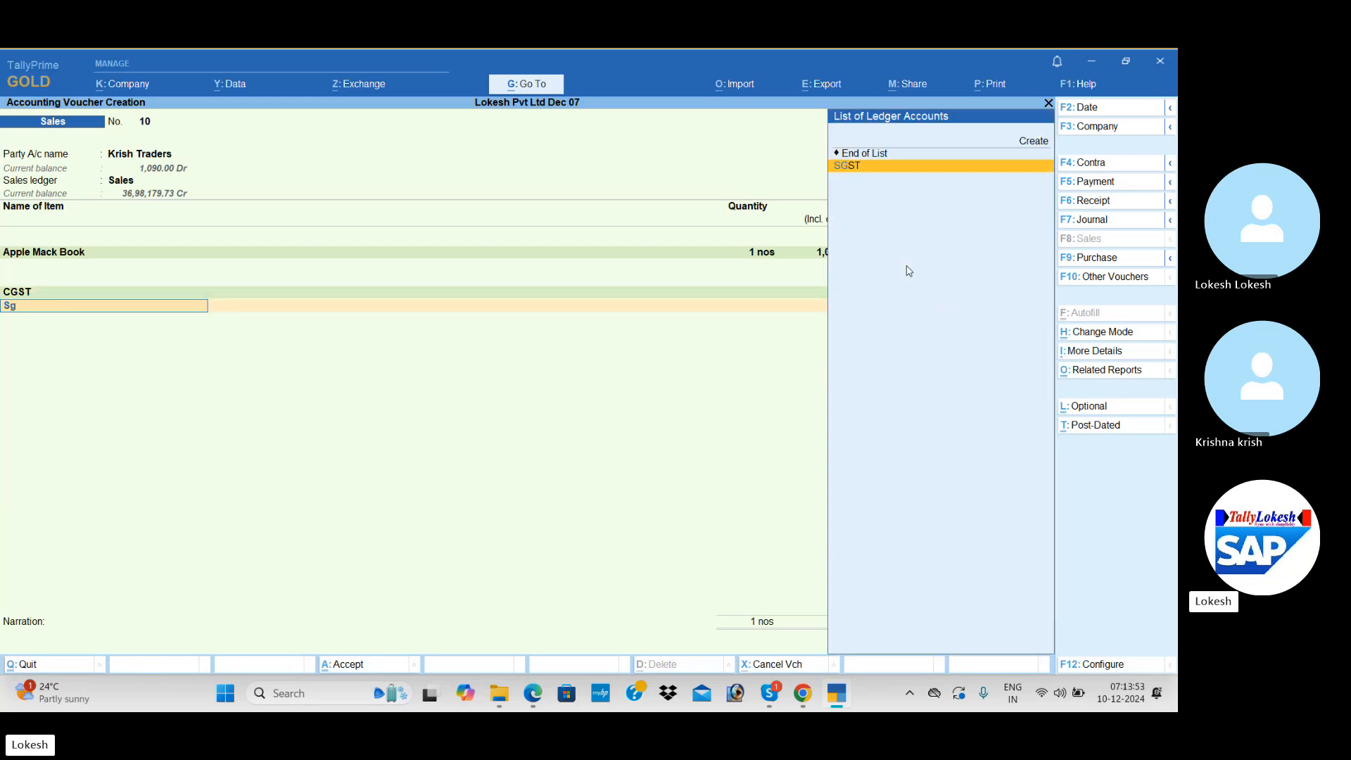
pyautogui.press('Return')
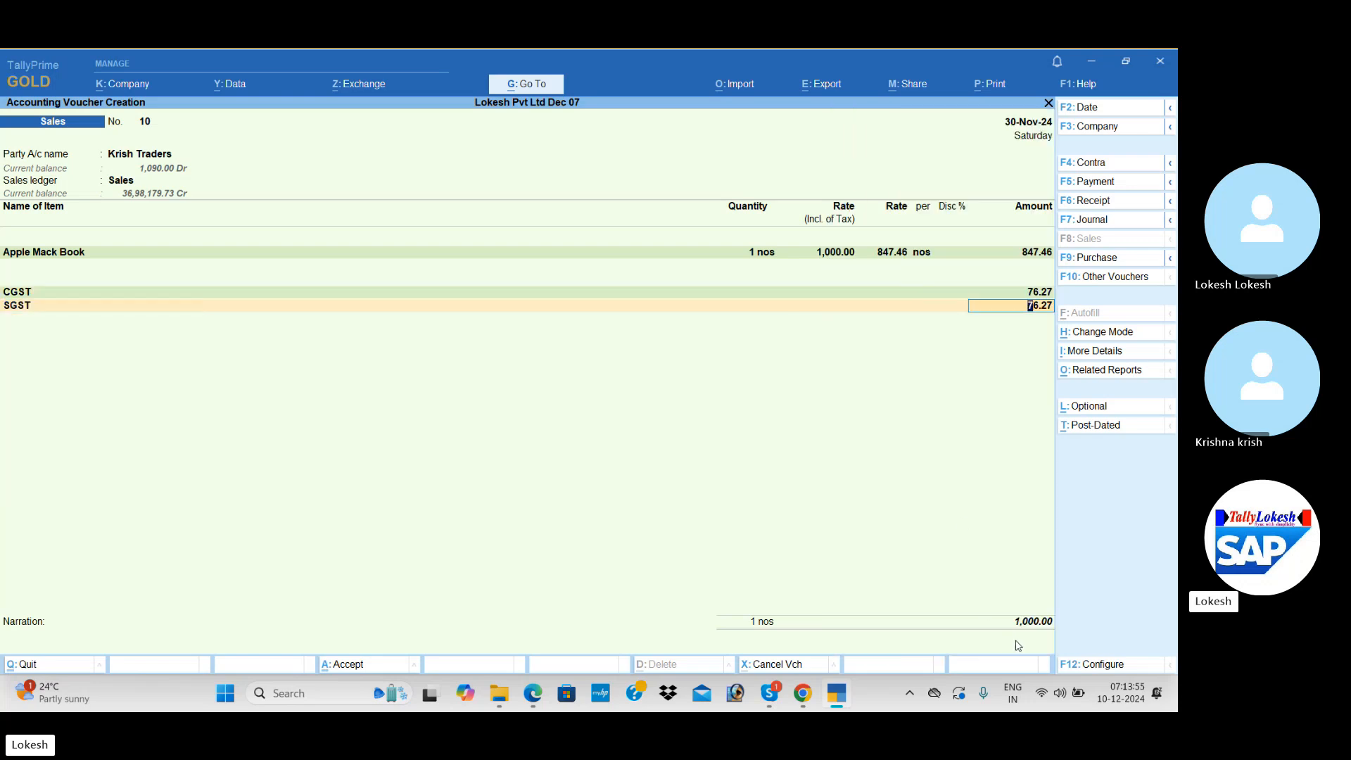
# - Set the tax-inclusive rate of Apple Mack Book to 1,000.45 and proceed to the empty ledger line below SGST
pyautogui.click(844, 253)
pyautogui.write('1,0')
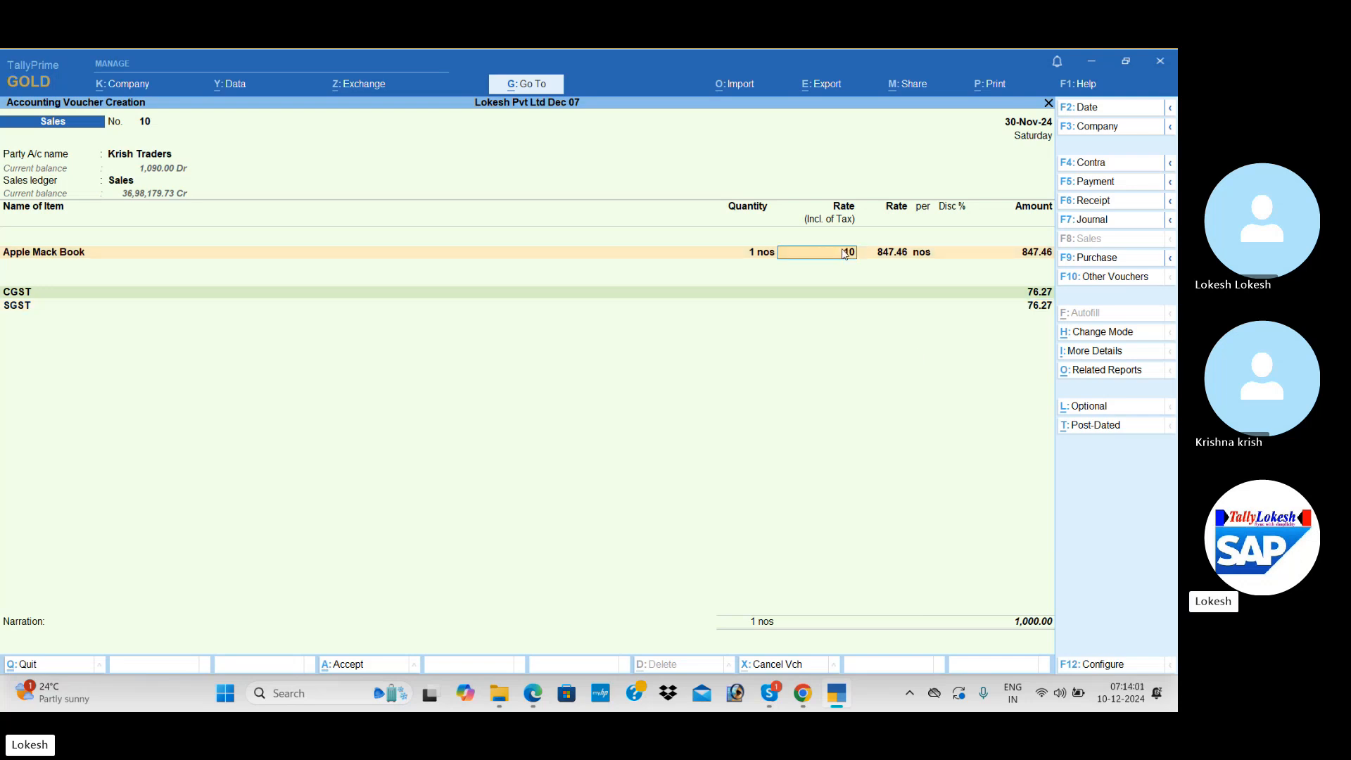
pyautogui.write('00.4')
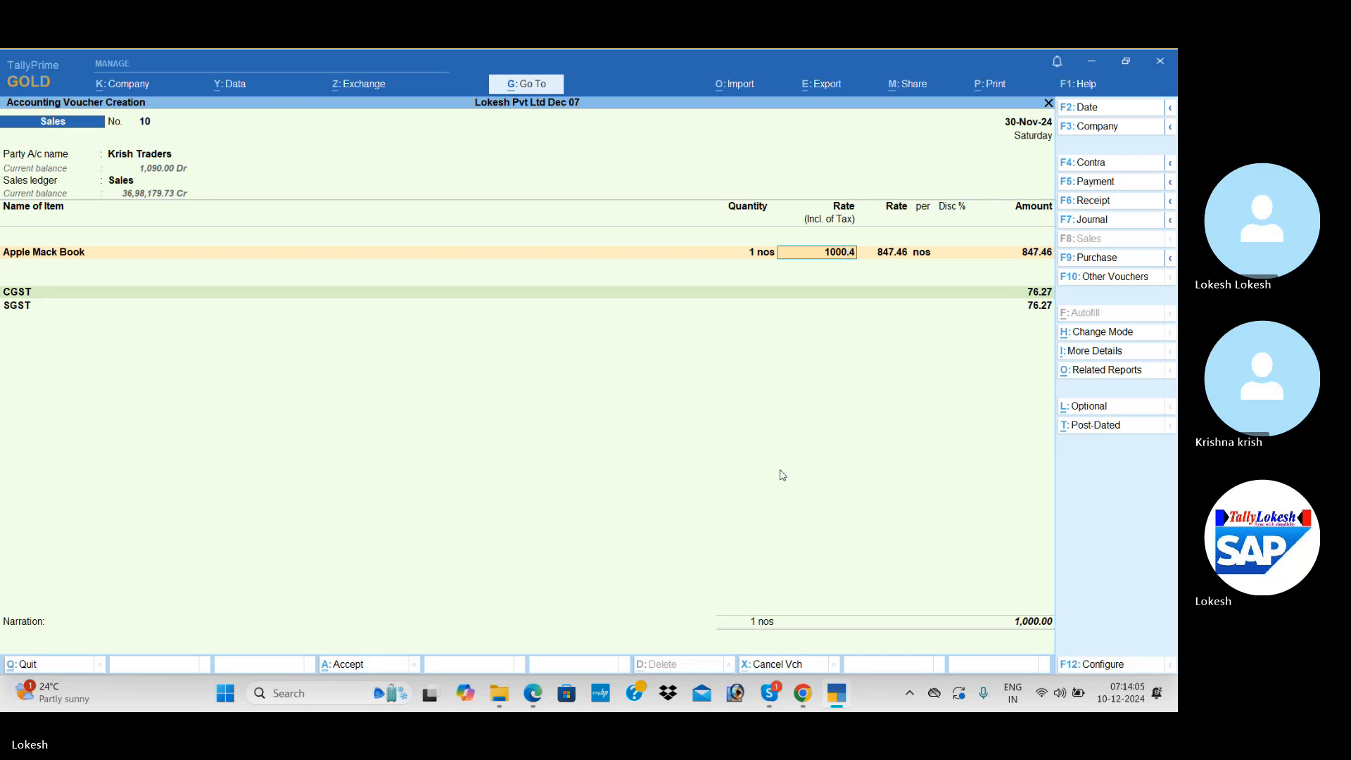
pyautogui.write('5')
pyautogui.press('Return')
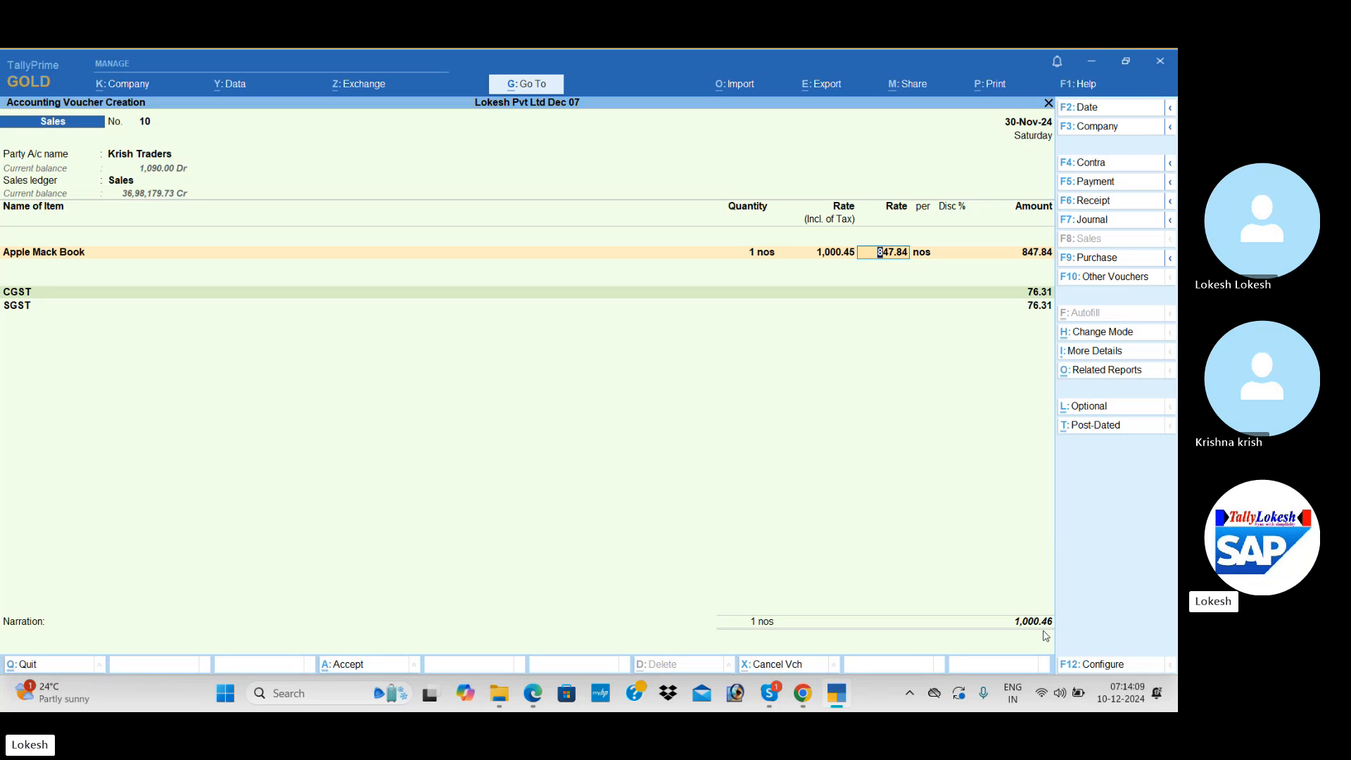
pyautogui.press('Return')
pyautogui.press('Return')
pyautogui.press('Return')
pyautogui.press('Return')
pyautogui.press('Return')
pyautogui.press('Return')
pyautogui.press('Return')
pyautogui.press('Return')
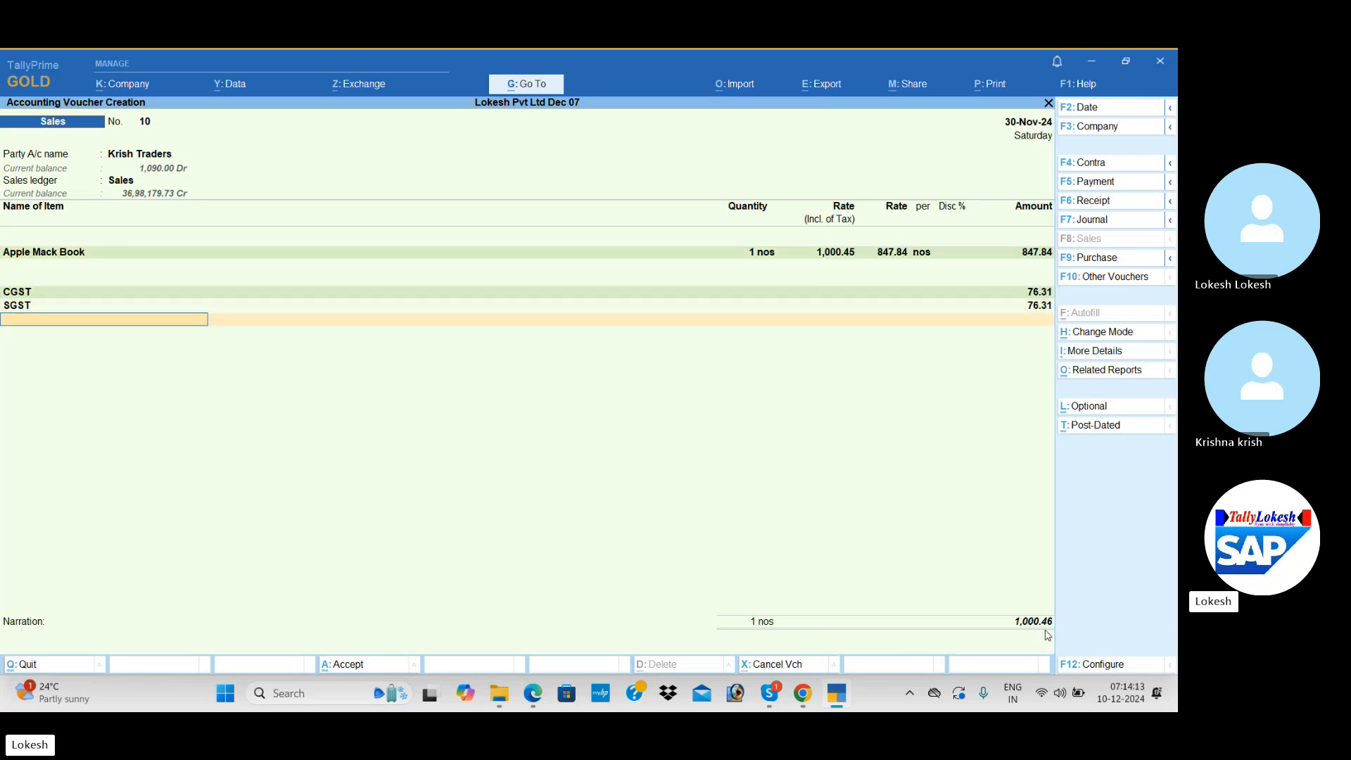
# - Add the Round Off ledger on the line below SGST
pyautogui.write('R')
pyautogui.press('Down')
pyautogui.press('Down')
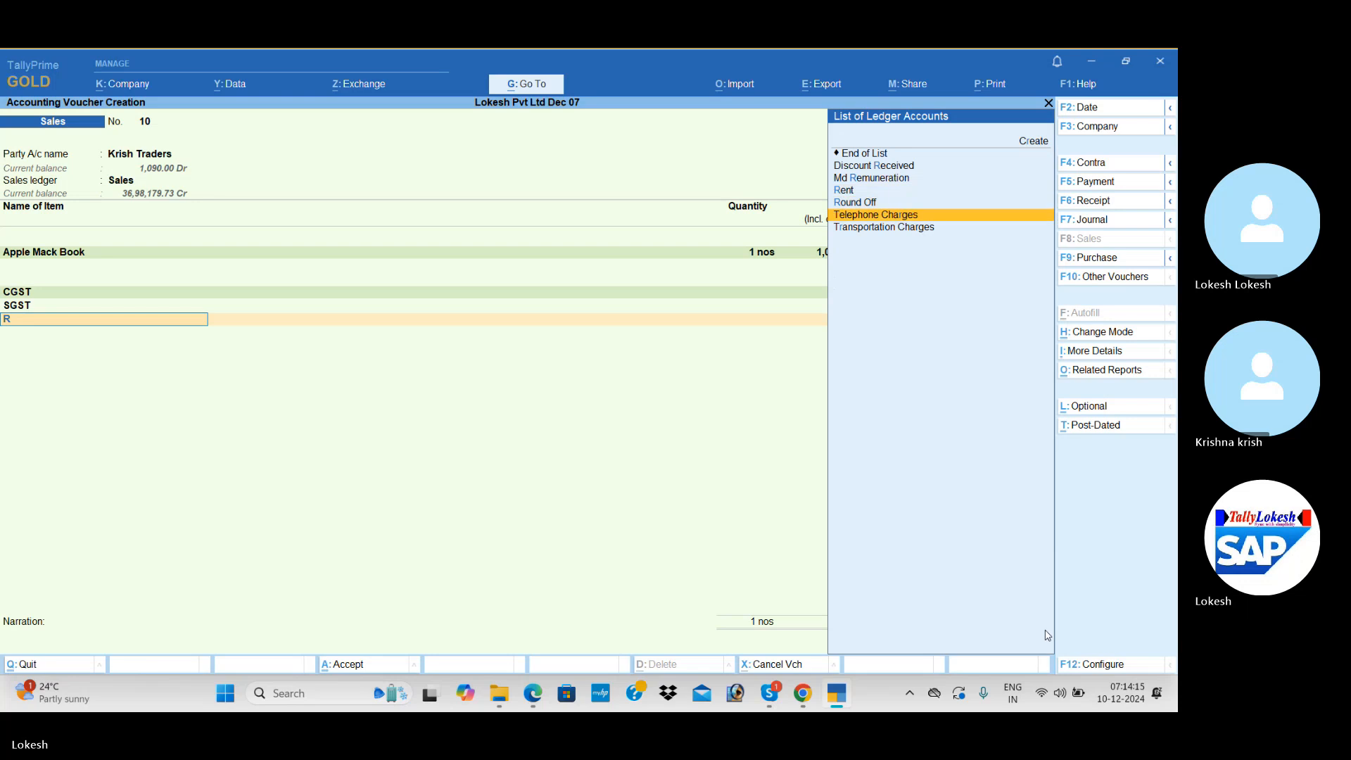
pyautogui.press('Return')
pyautogui.press('BackSpace')
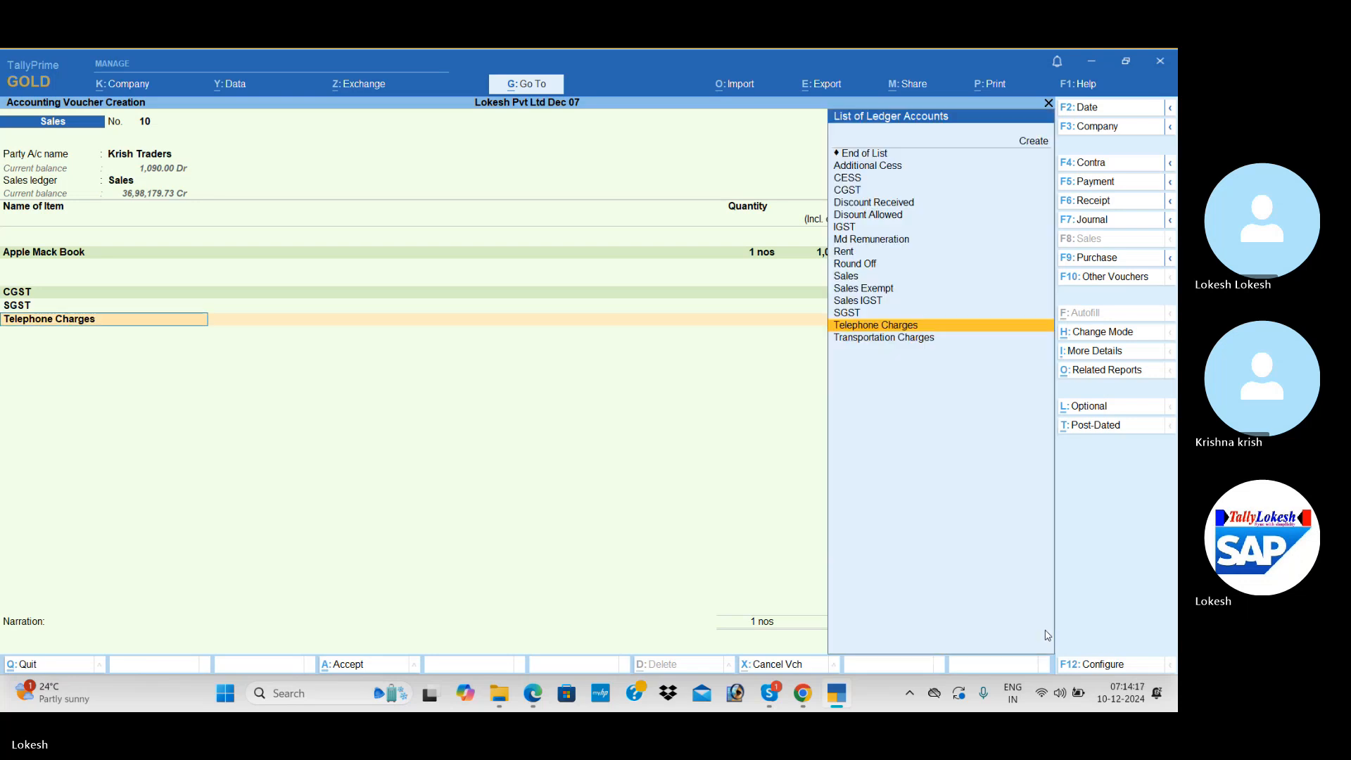
pyautogui.write('Ro')
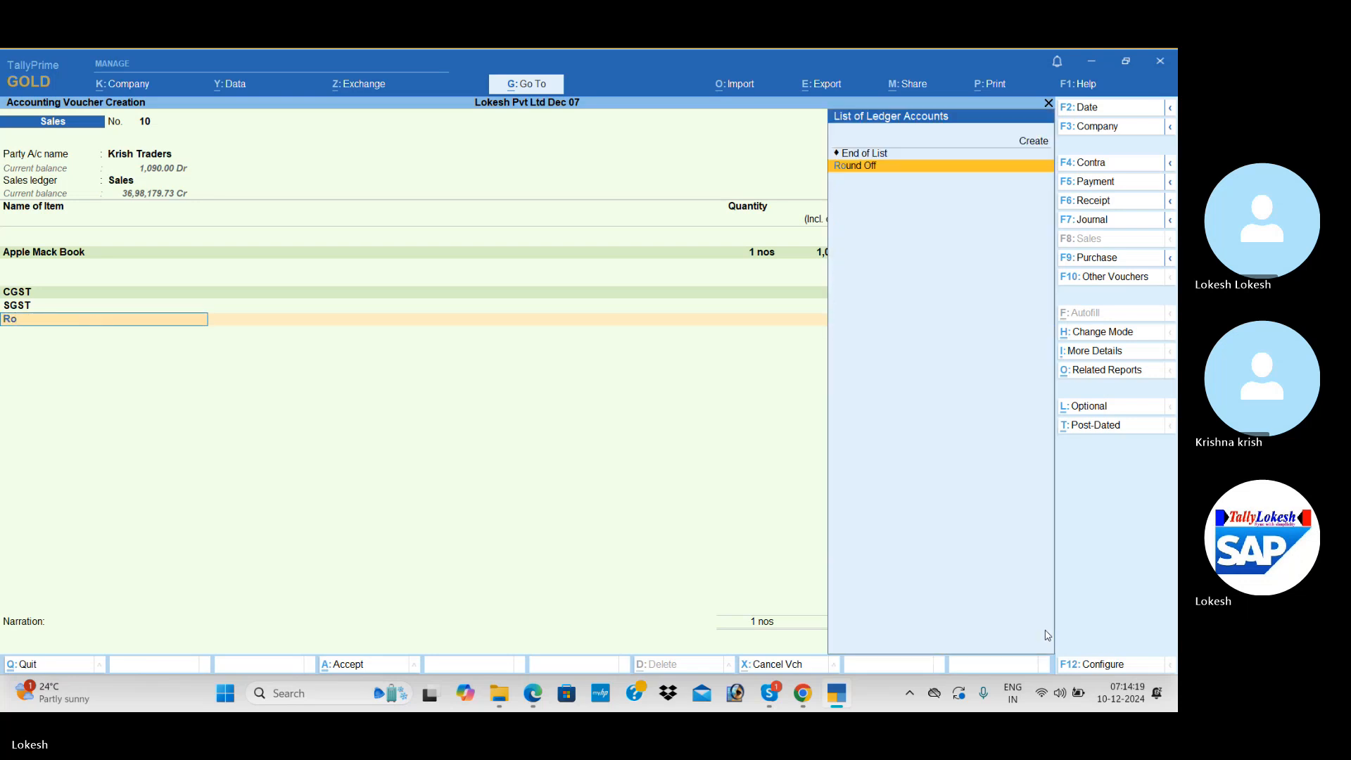
pyautogui.press('Return')
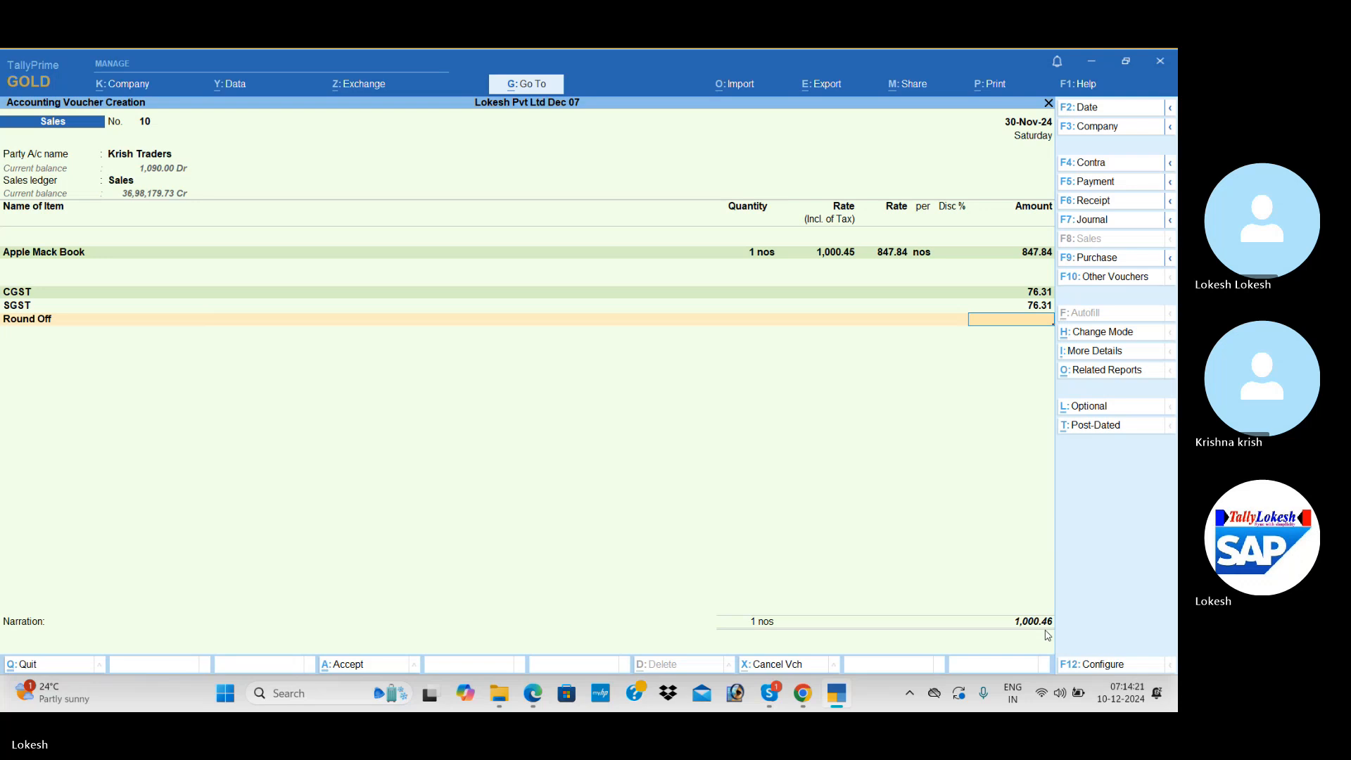
# - Enter a Round Off amount of -0.46
pyautogui.write('0')
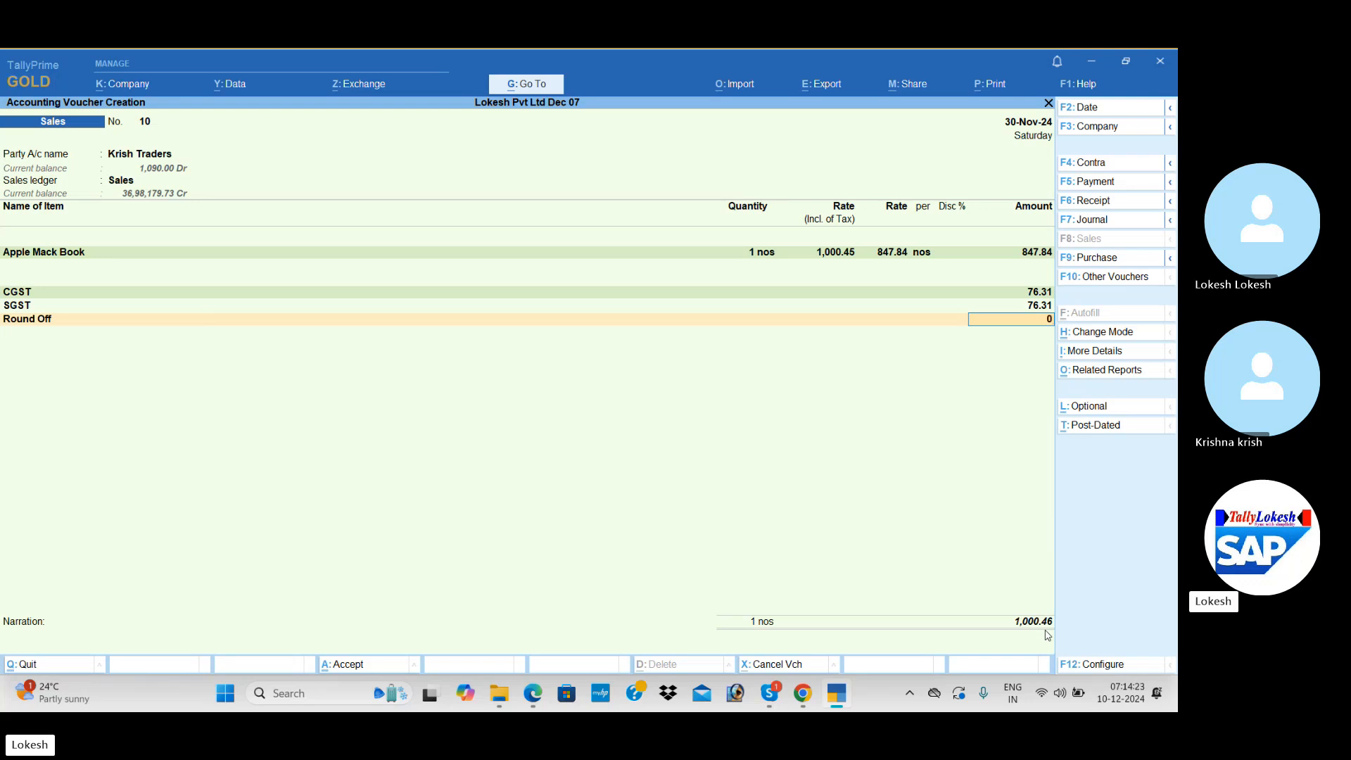
pyautogui.write('.46')
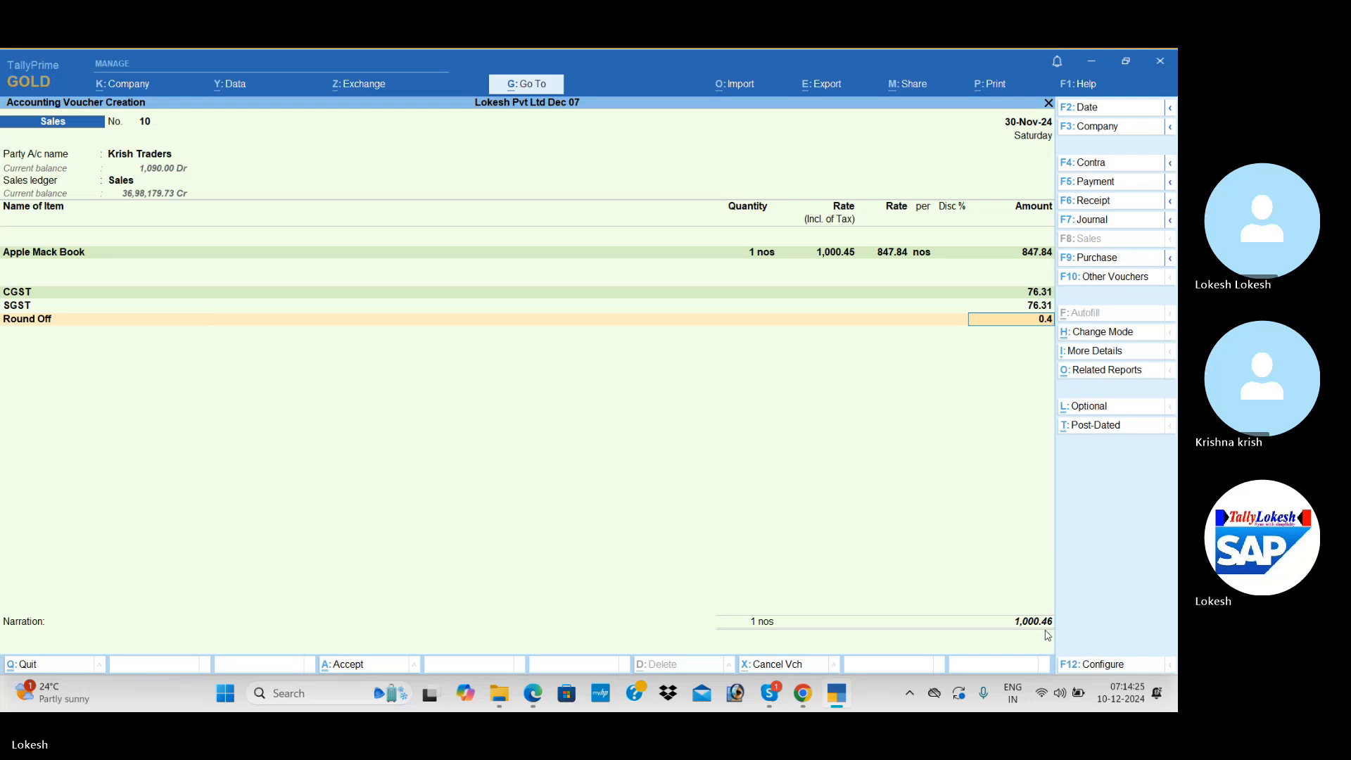
pyautogui.press('BackSpace')
pyautogui.press('BackSpace')
pyautogui.press('BackSpace')
pyautogui.press('BackSpace')
pyautogui.write('-)0.46')
pyautogui.press('Return')
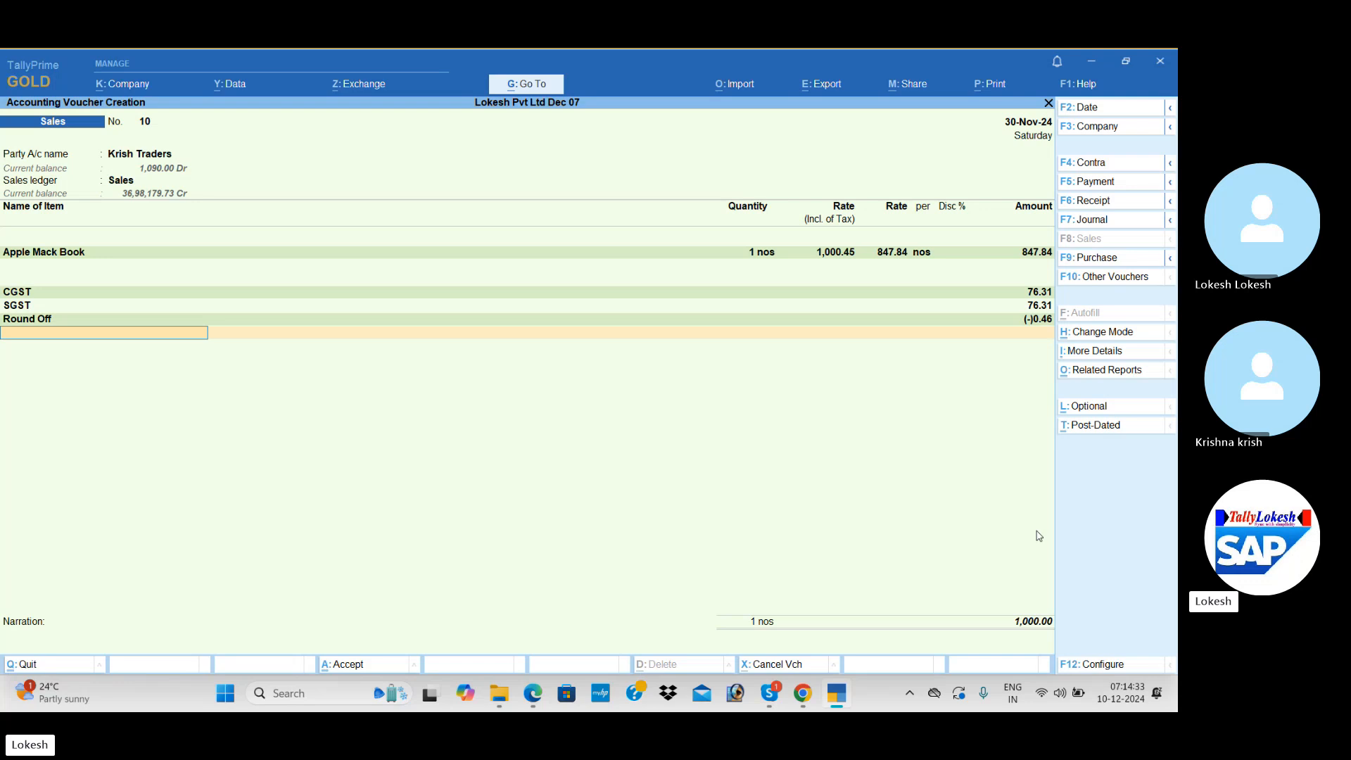
# - Set the tax-inclusive rate of Apple Mack Book to 1,000.23
pyautogui.click(838, 252)
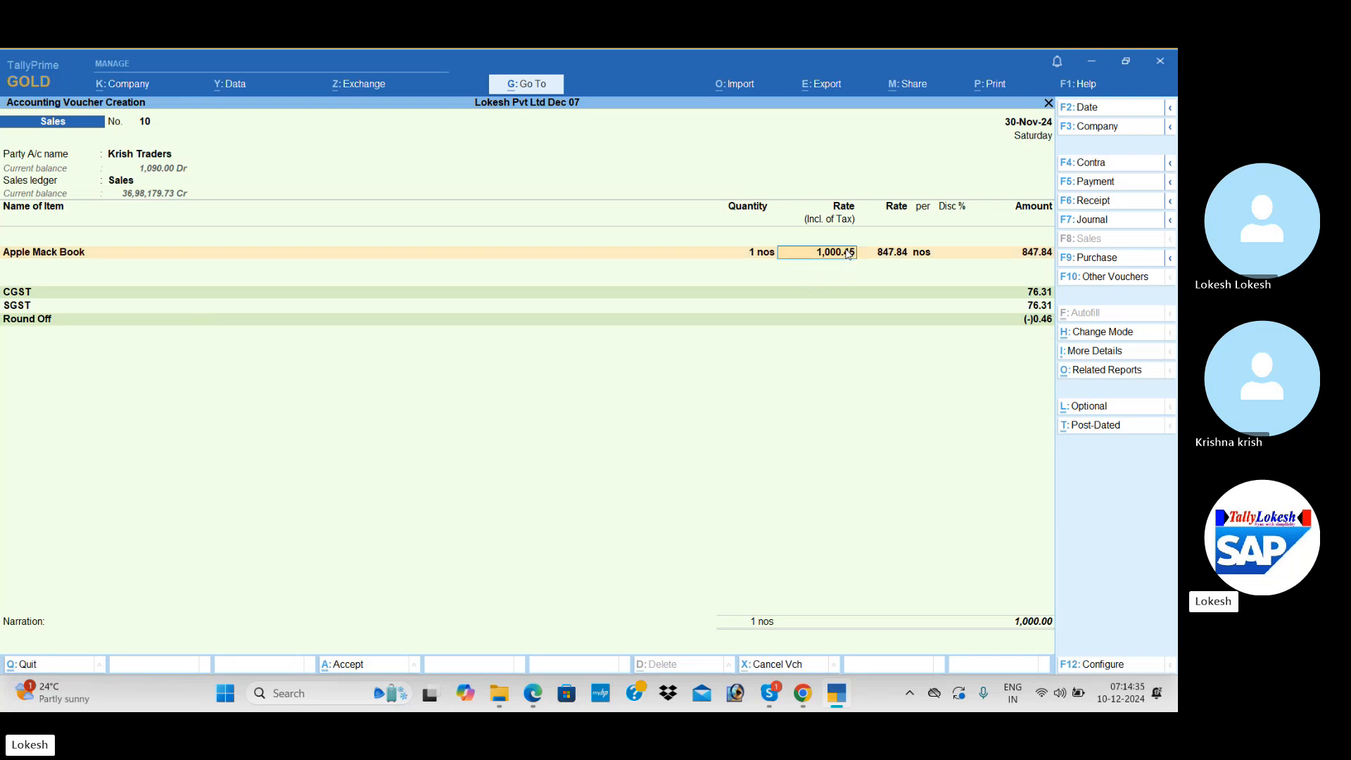
pyautogui.write('1000')
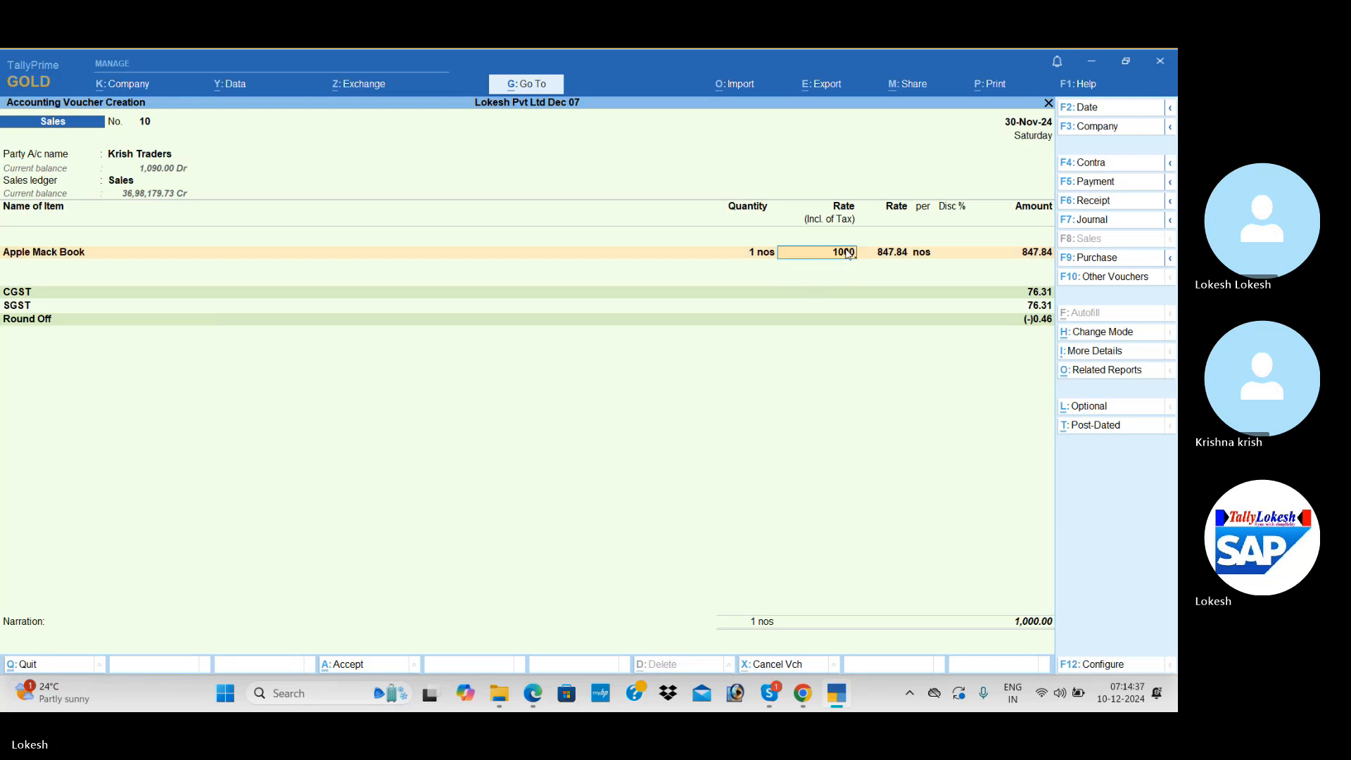
pyautogui.write('.23')
pyautogui.press('Return')
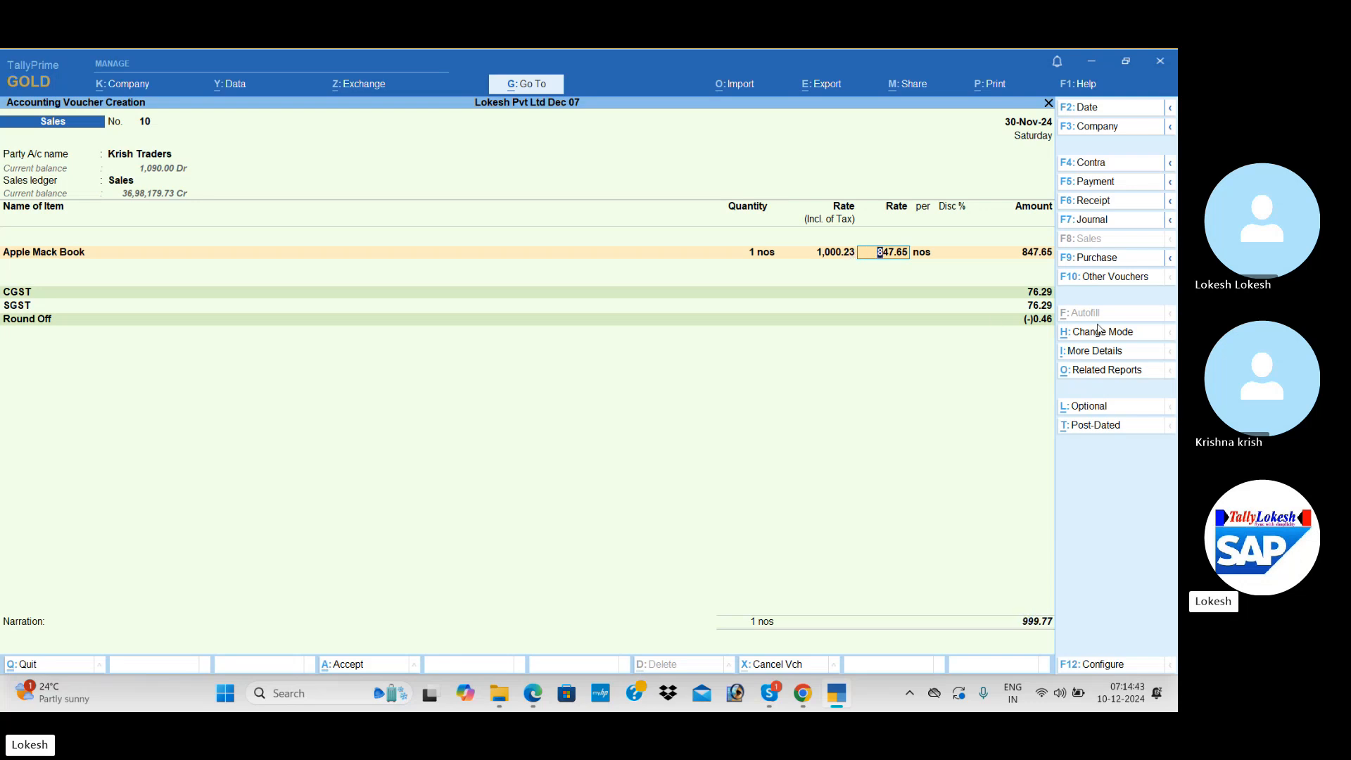
# - Set the Round Off amount to -0.23 and save the sales voucher
pyautogui.click(1039, 321)
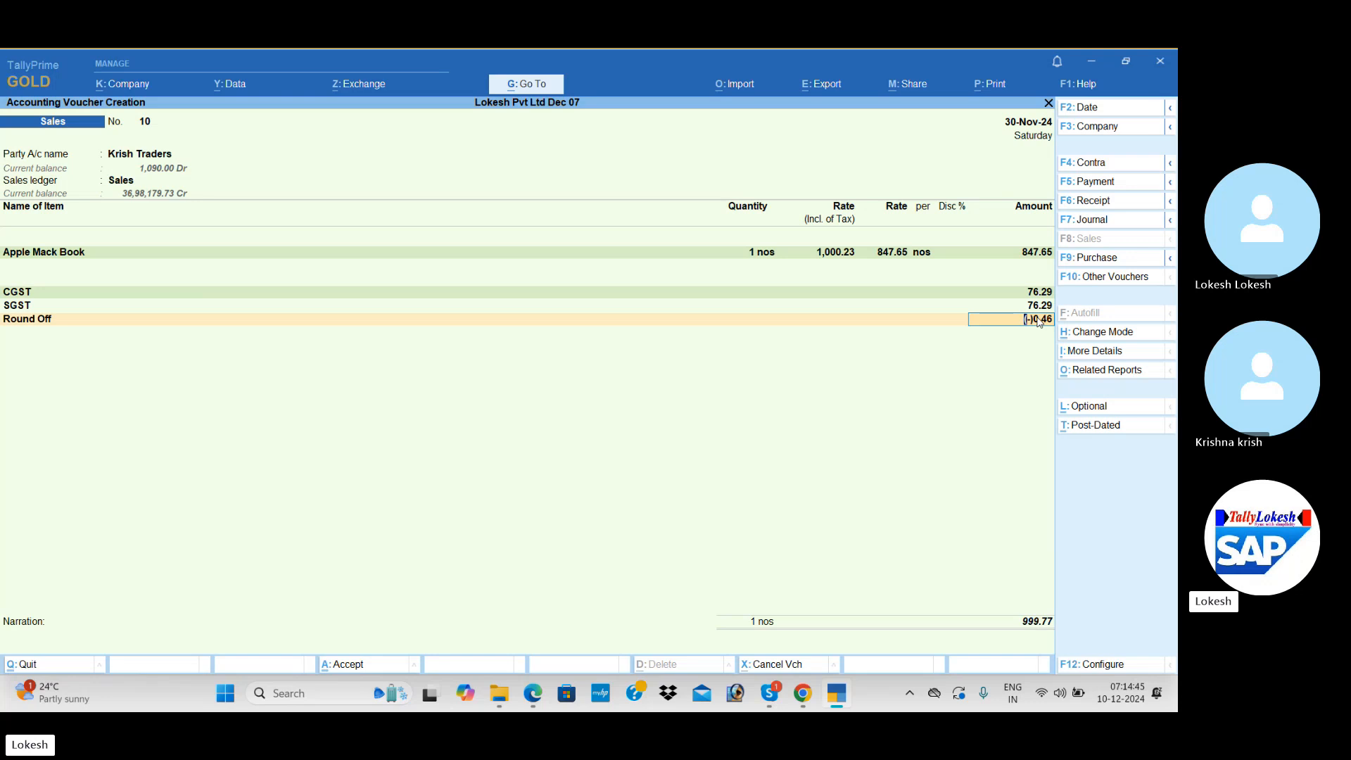
pyautogui.press('BackSpace')
pyautogui.press('Return')
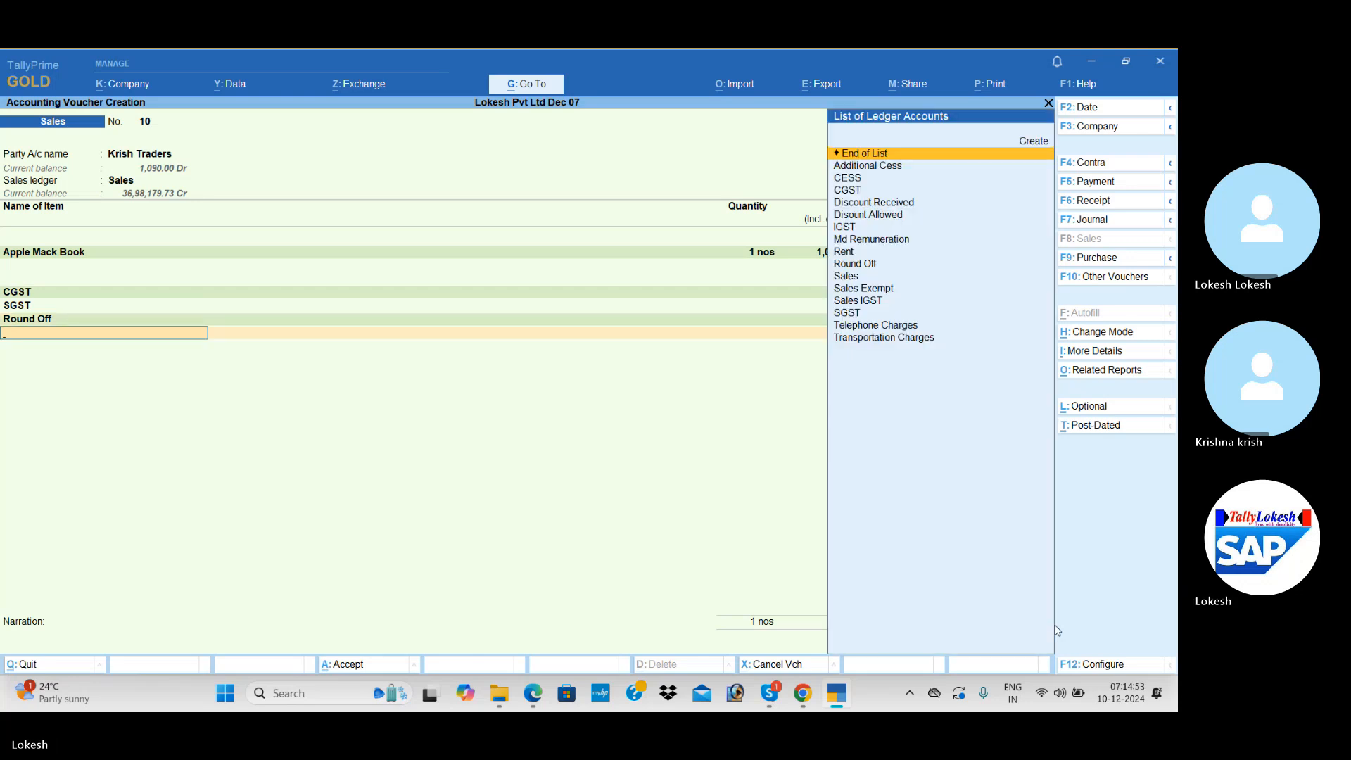
pyautogui.press('Return')
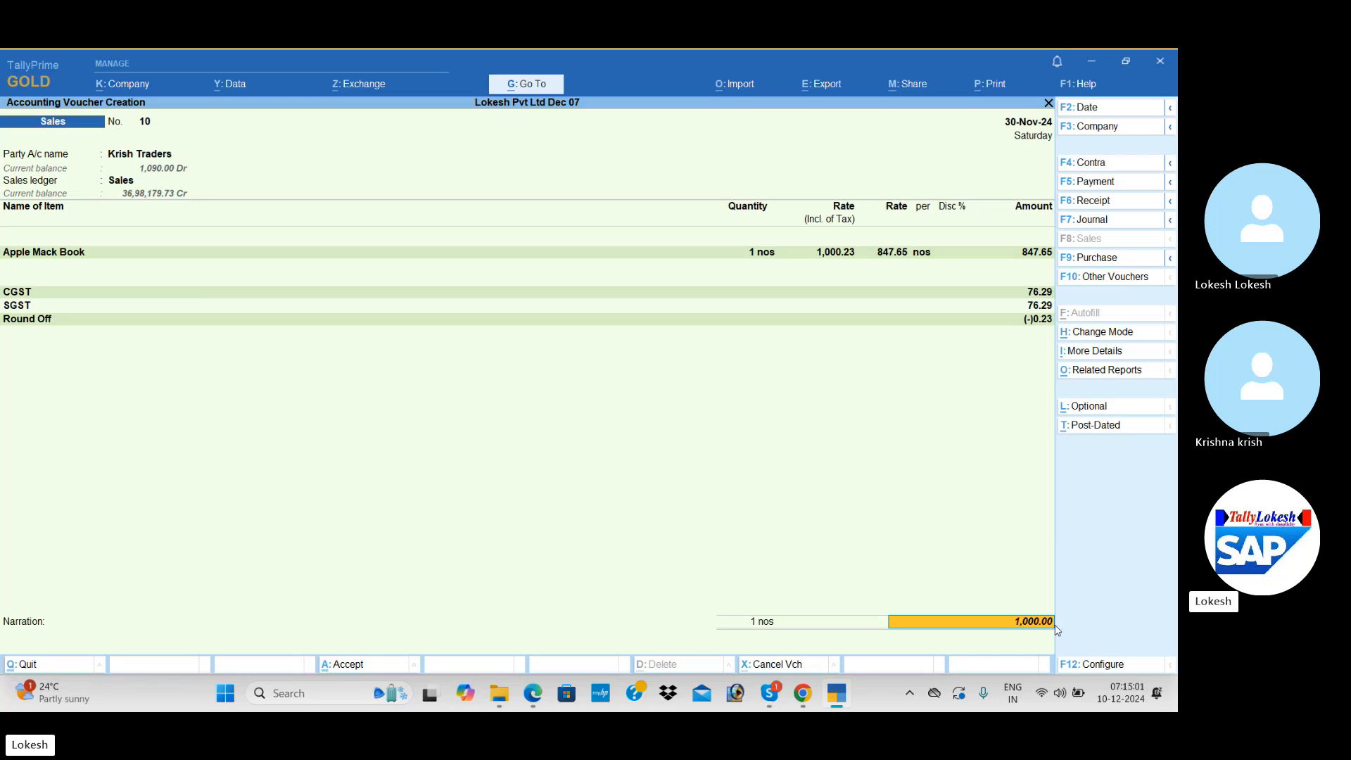
pyautogui.press('Return')
pyautogui.press('Return')
pyautogui.press('Return')
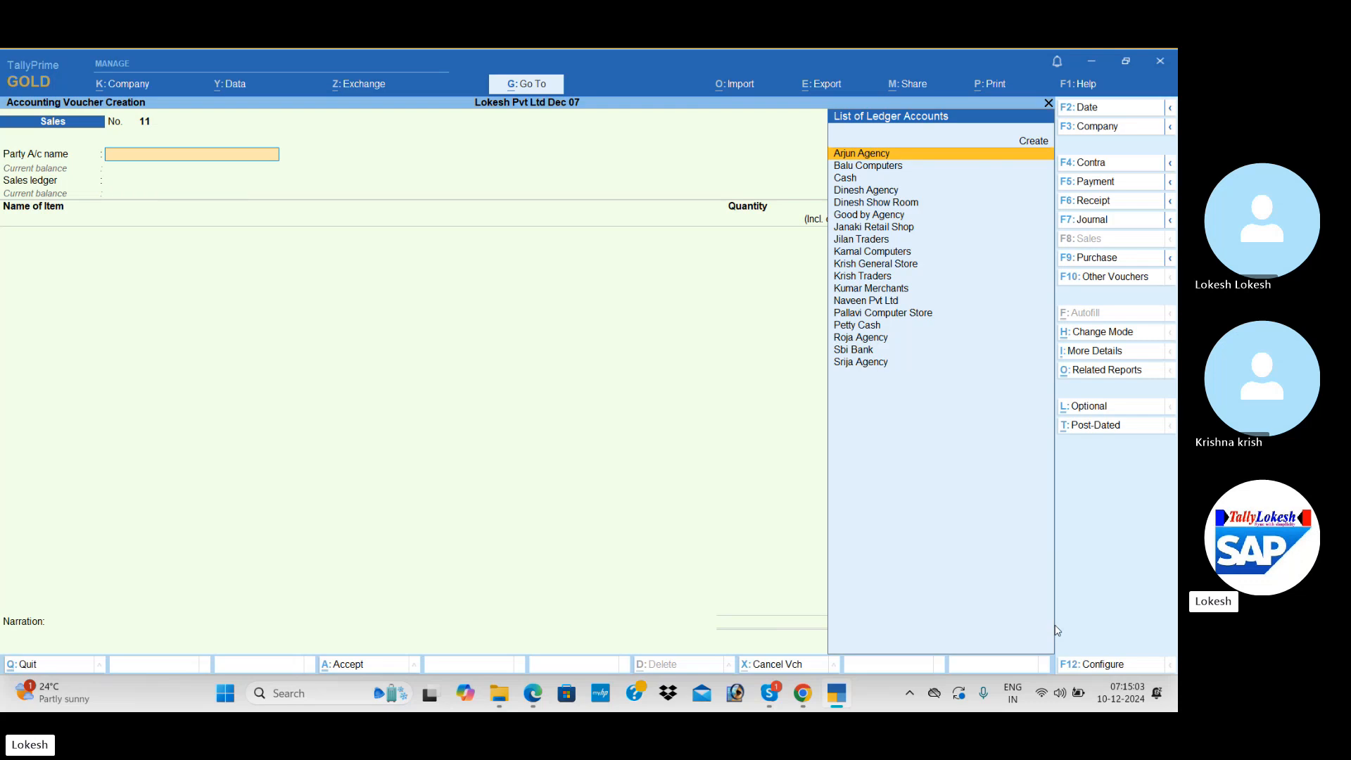
# - Set Provide Rate Inclusive of Tax for Stock Items to No in the voucher configuration and save it
pyautogui.click(1095, 665)
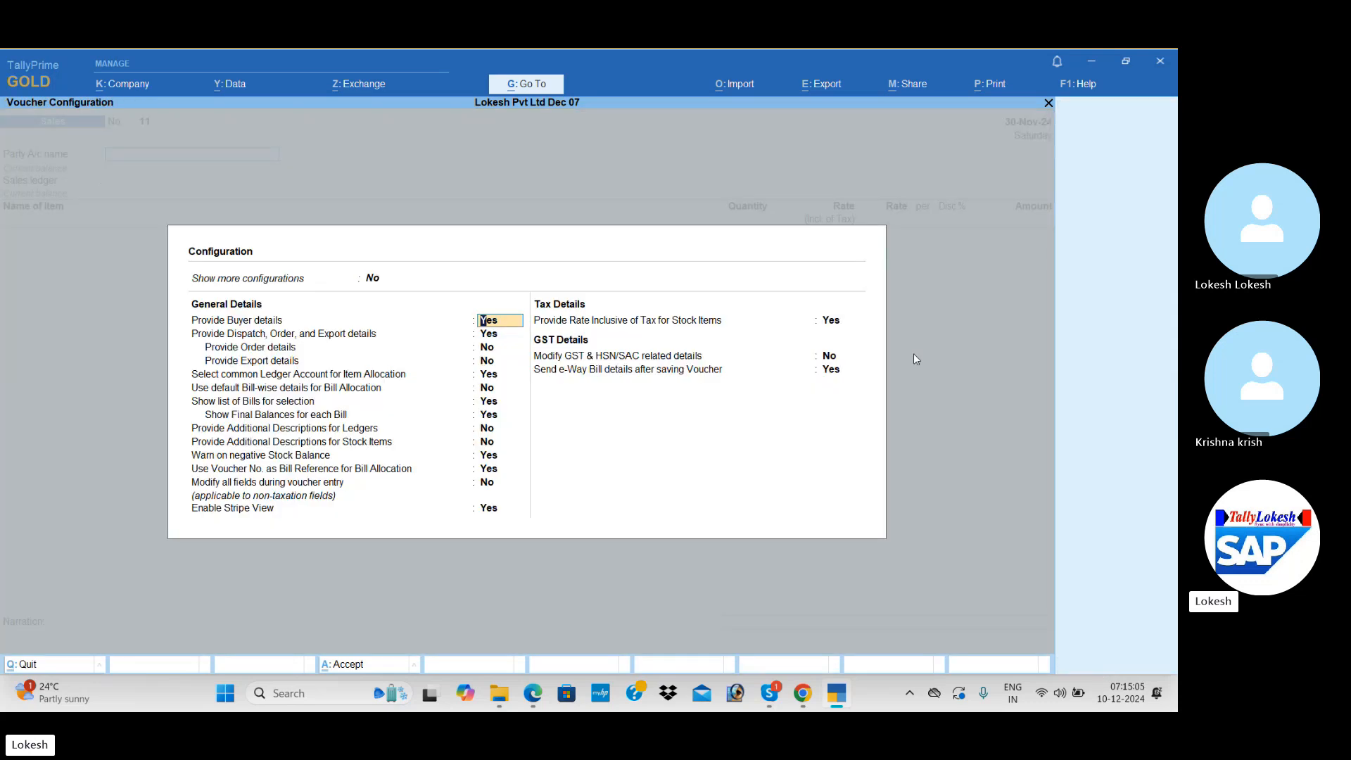
pyautogui.click(833, 322)
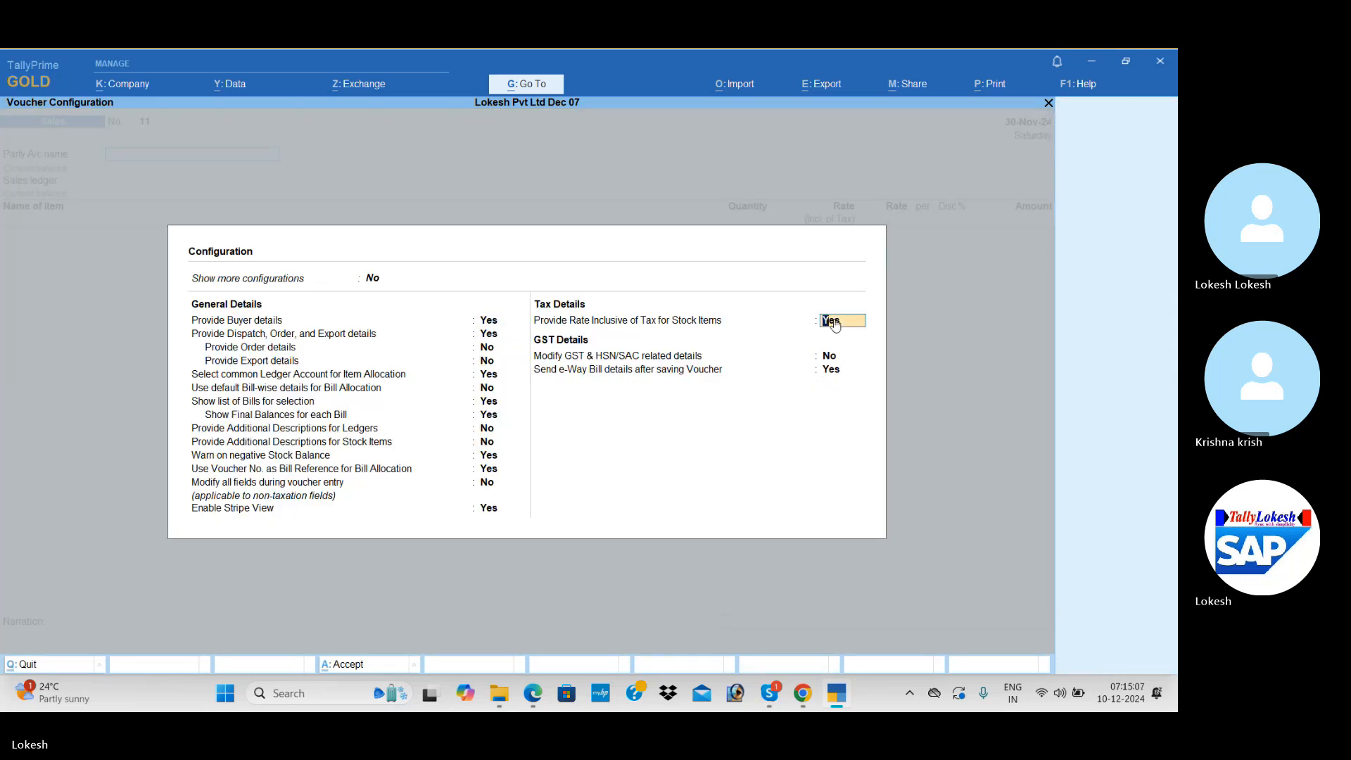
pyautogui.press('n')
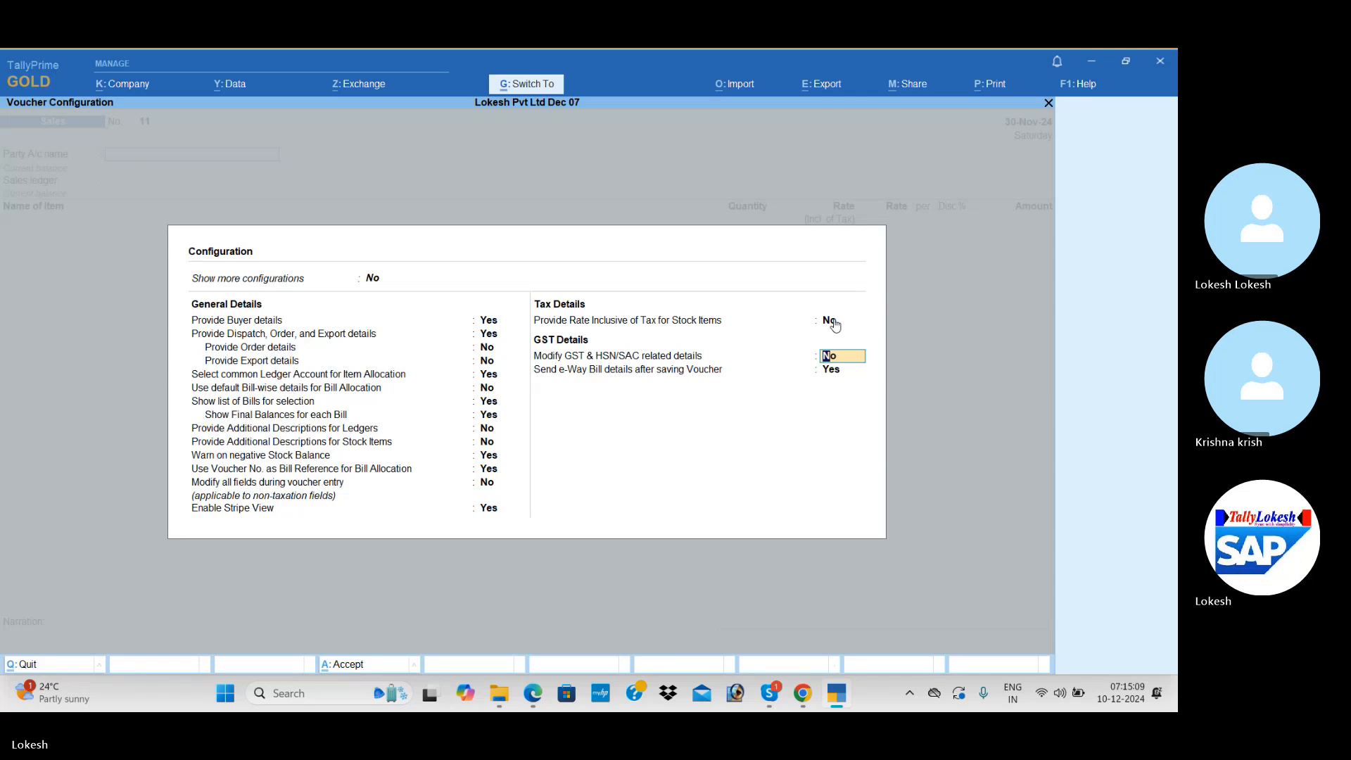
pyautogui.hotkey('ctrl', 'a')
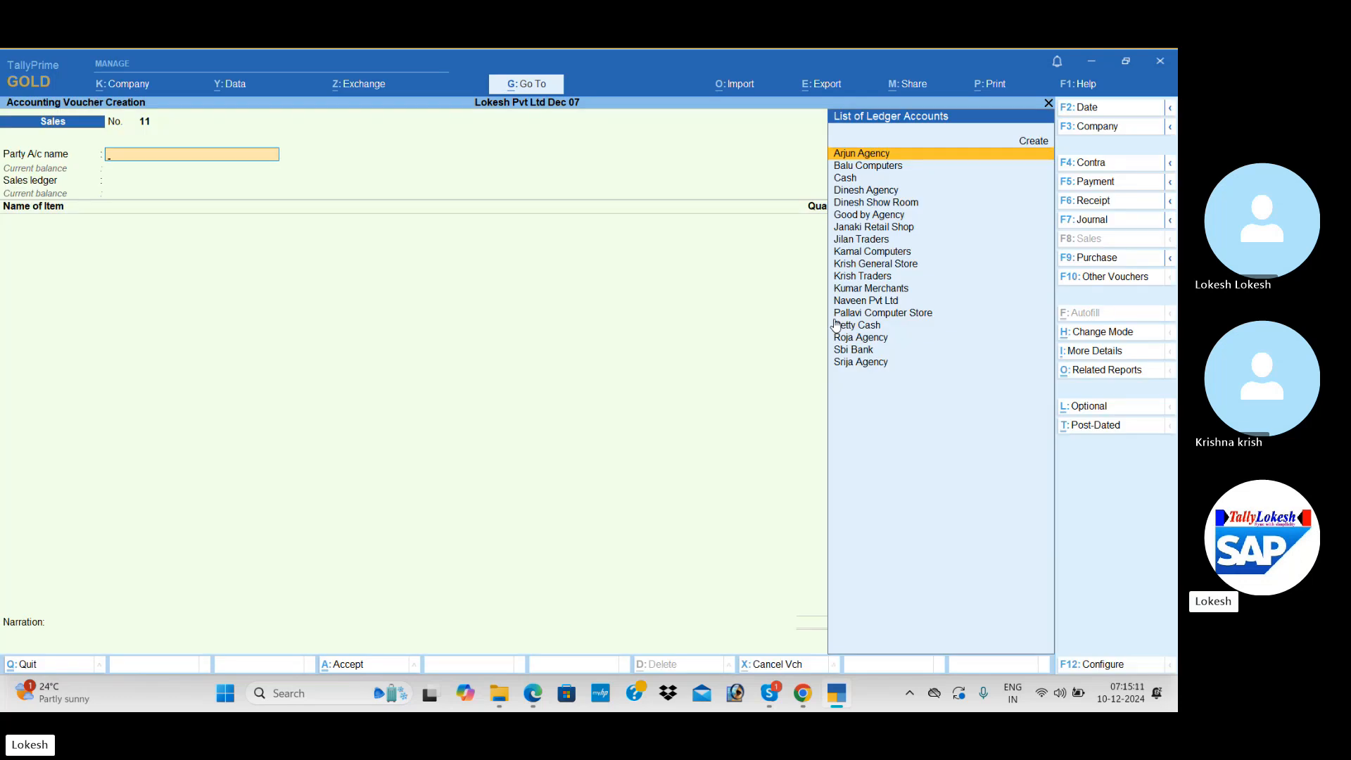
# - Switch from the blank sales voucher to another open window
pyautogui.hotkey('alt', 'Tab')
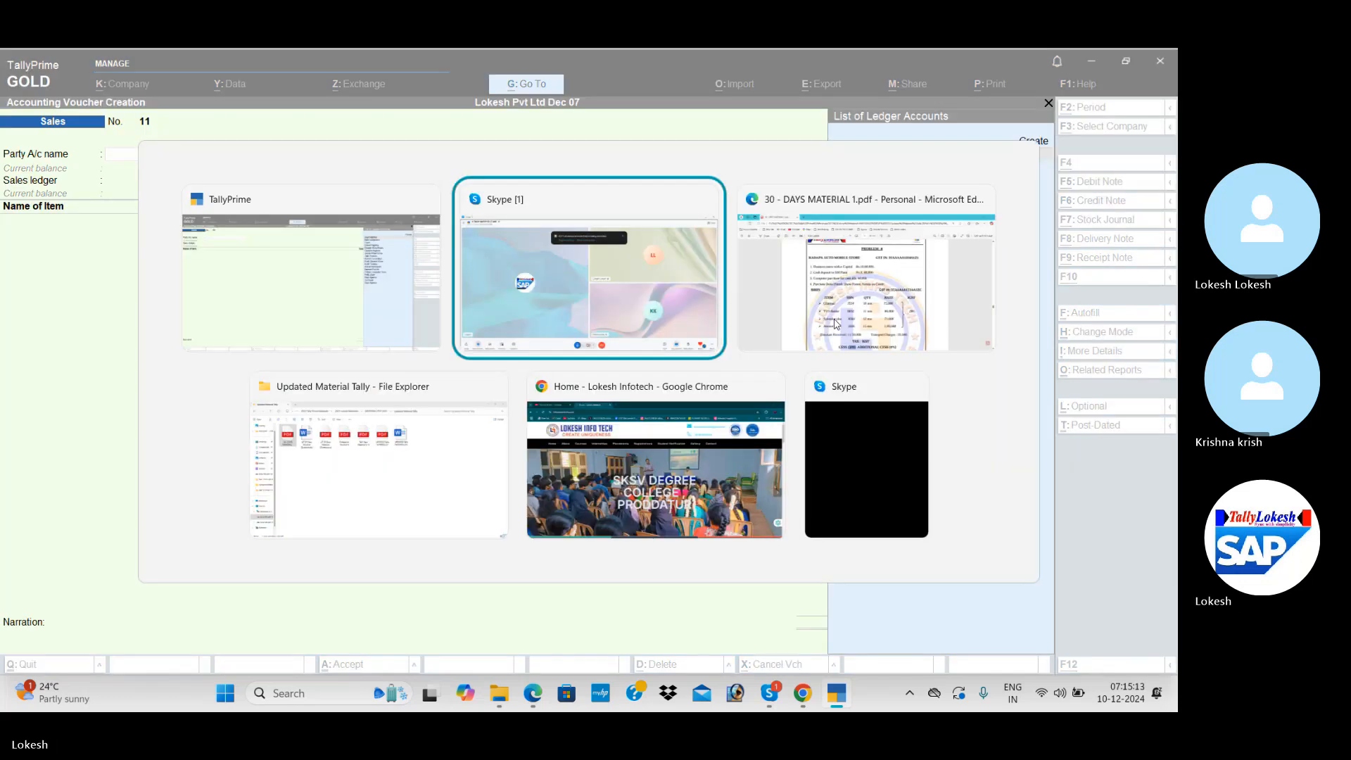